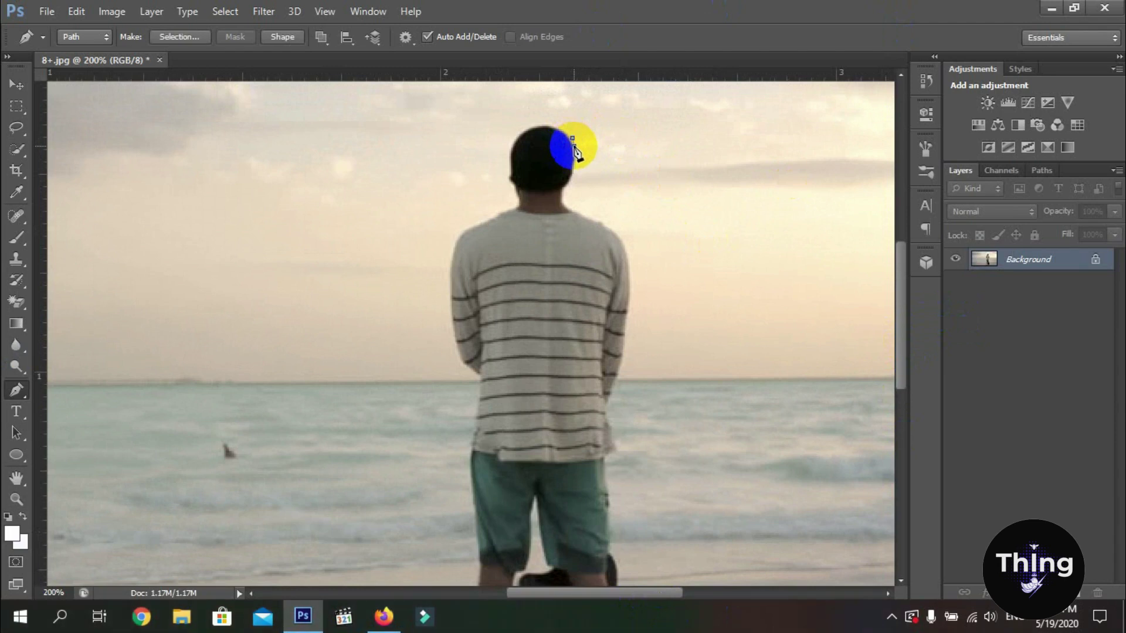
# Step: Extend the Pen tool path down the right side of the man's hat and neck to the shirt collar
pyautogui.click(573, 175)
pyautogui.click(567, 190)
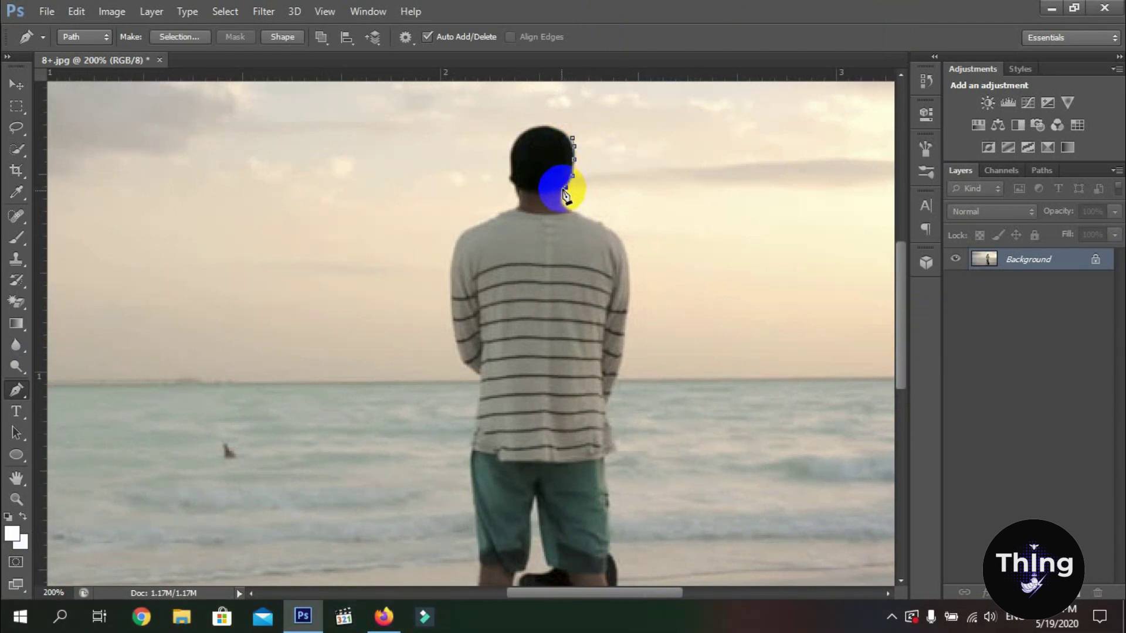
pyautogui.hotkey('ctrl', '+')
pyautogui.hotkey('ctrl', '+')
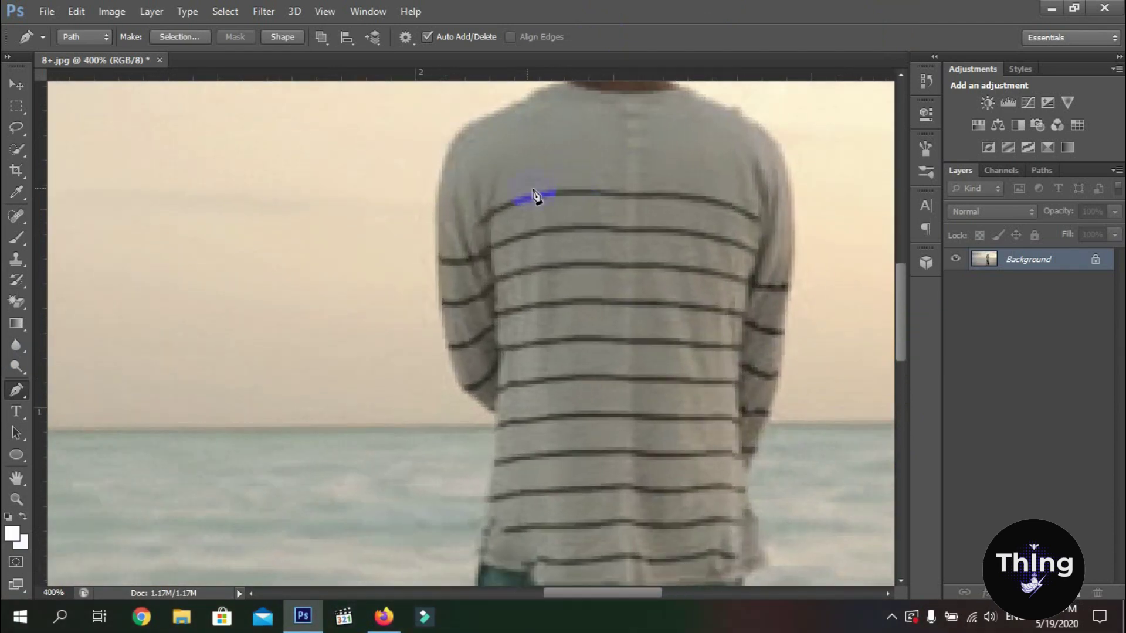
pyautogui.moveTo(905, 320); pyautogui.dragTo(906, 285)
pyautogui.click(663, 216)
pyautogui.click(663, 231)
pyautogui.click(670, 244)
# Step: Continue the path from the collar along the top of the man's right shoulder
pyautogui.click(677, 247)
pyautogui.click(690, 258)
pyautogui.click(700, 261)
pyautogui.click(715, 267)
pyautogui.click(730, 271)
pyautogui.click(739, 277)
pyautogui.click(753, 284)
pyautogui.click(765, 297)
pyautogui.click(775, 304)
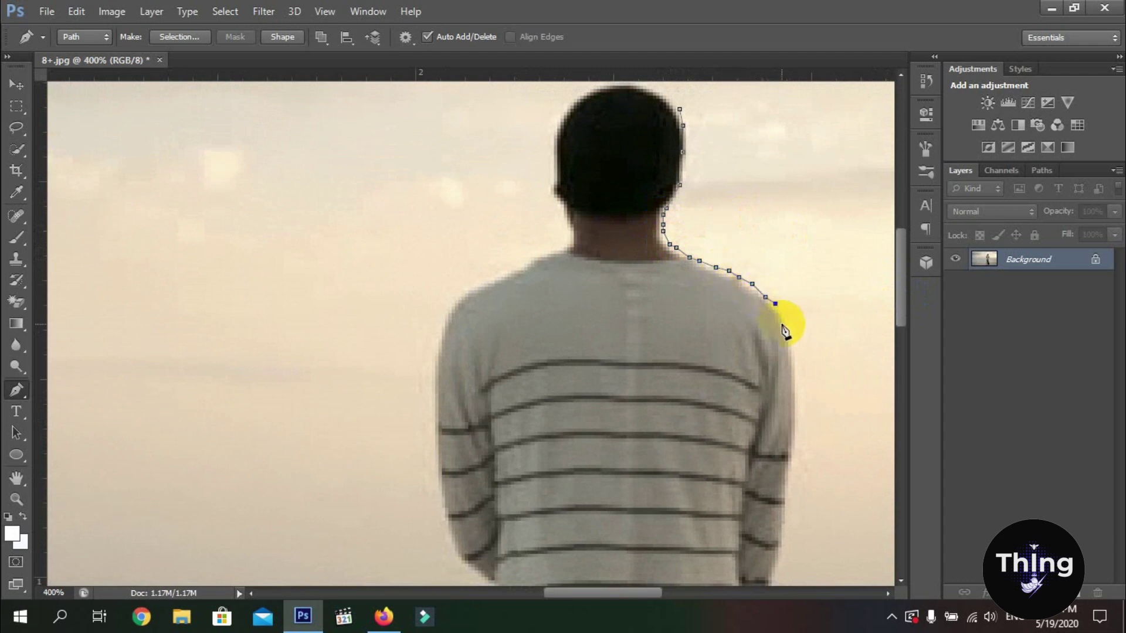
# Step: Add path anchors around the right shoulder curve and down the upper sleeve
pyautogui.click(785, 327)
pyautogui.click(792, 343)
pyautogui.click(795, 363)
pyautogui.click(795, 382)
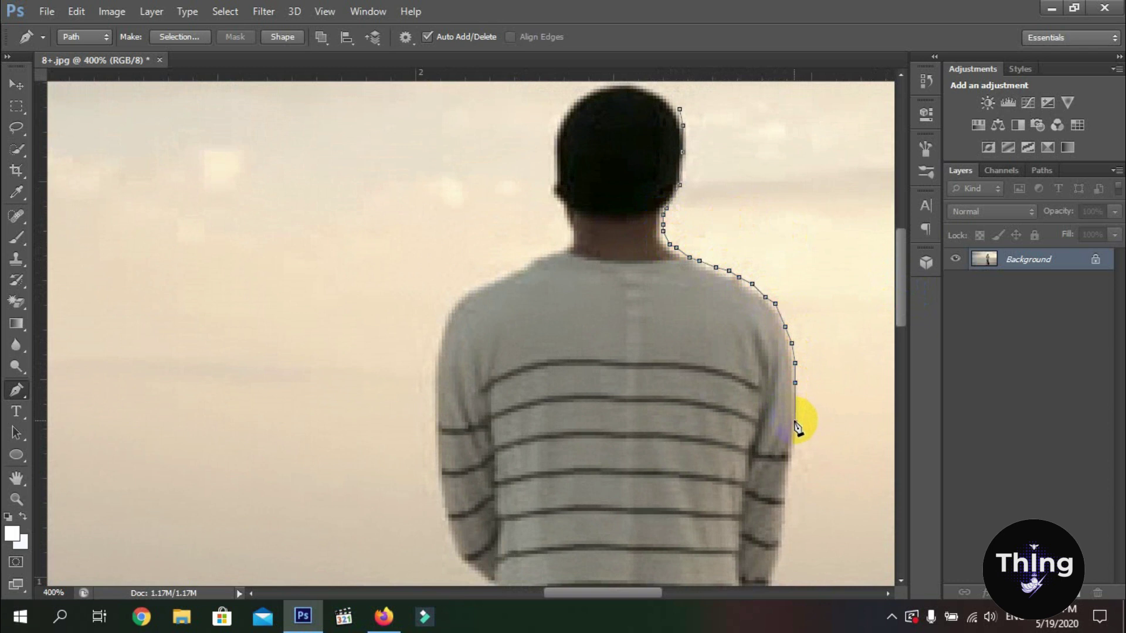
# Step: Trace the outer edge of the right sleeve down toward the forearm
pyautogui.moveTo(901, 301); pyautogui.dragTo(901, 337)
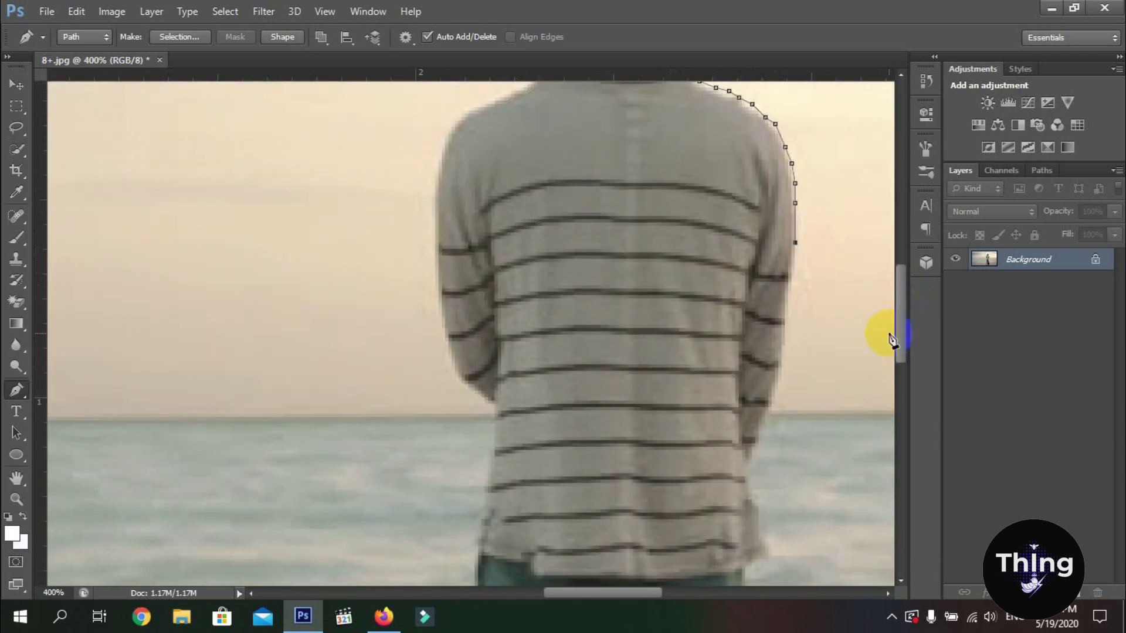
pyautogui.click(795, 262)
pyautogui.click(792, 288)
pyautogui.click(788, 309)
pyautogui.click(785, 335)
pyautogui.click(782, 378)
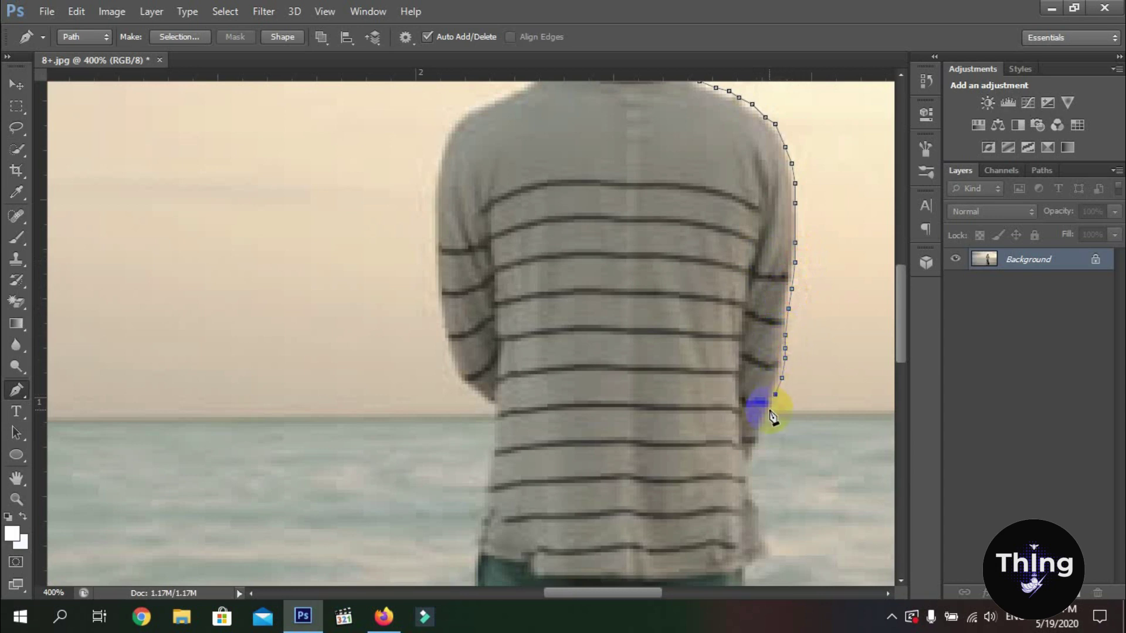
# Step: Continue the path down the right side of the shirt, around its hem and onto the shorts, redoing the last misplaced anchors
pyautogui.moveTo(898, 337); pyautogui.dragTo(897, 376)
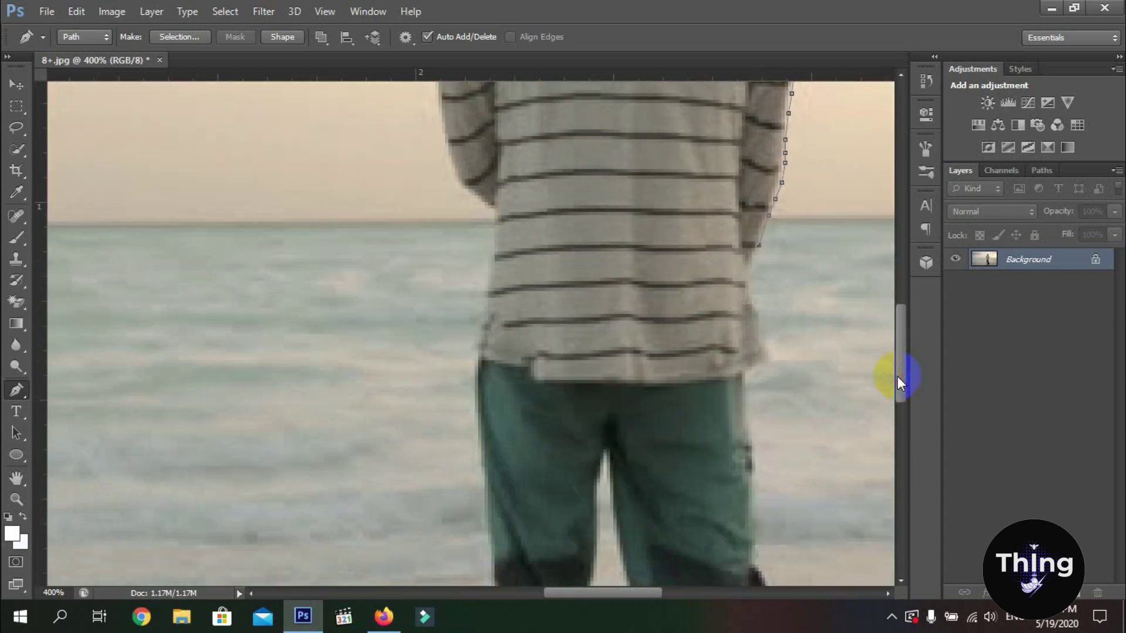
pyautogui.click(749, 245)
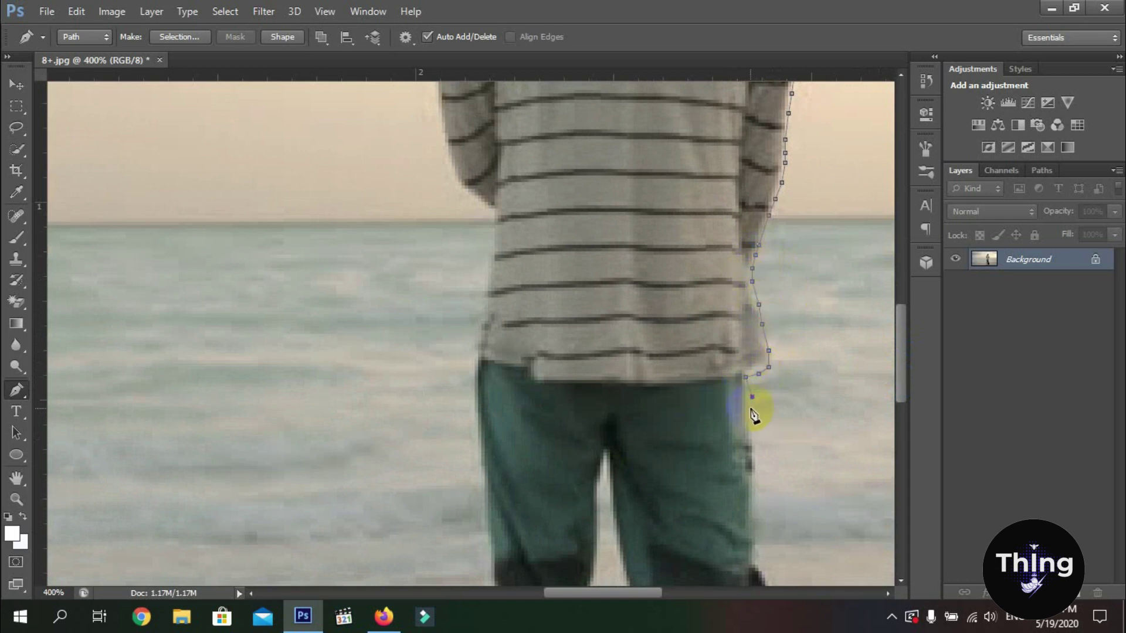
pyautogui.hotkey('ctrl', 'alt', 'z')
pyautogui.hotkey('ctrl', 'alt', 'z')
pyautogui.click(756, 436)
# Step: Trace the right edge of the shorts down to the guitar case, undoing the last misplaced anchor
pyautogui.moveTo(900, 375); pyautogui.dragTo(898, 406)
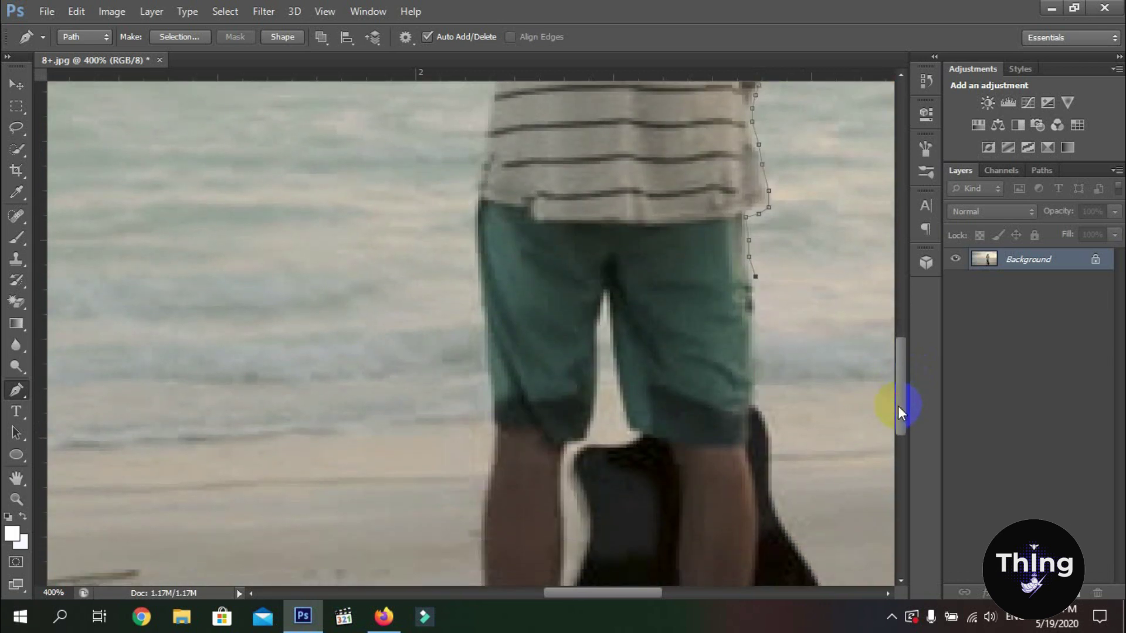
pyautogui.click(756, 293)
pyautogui.click(756, 313)
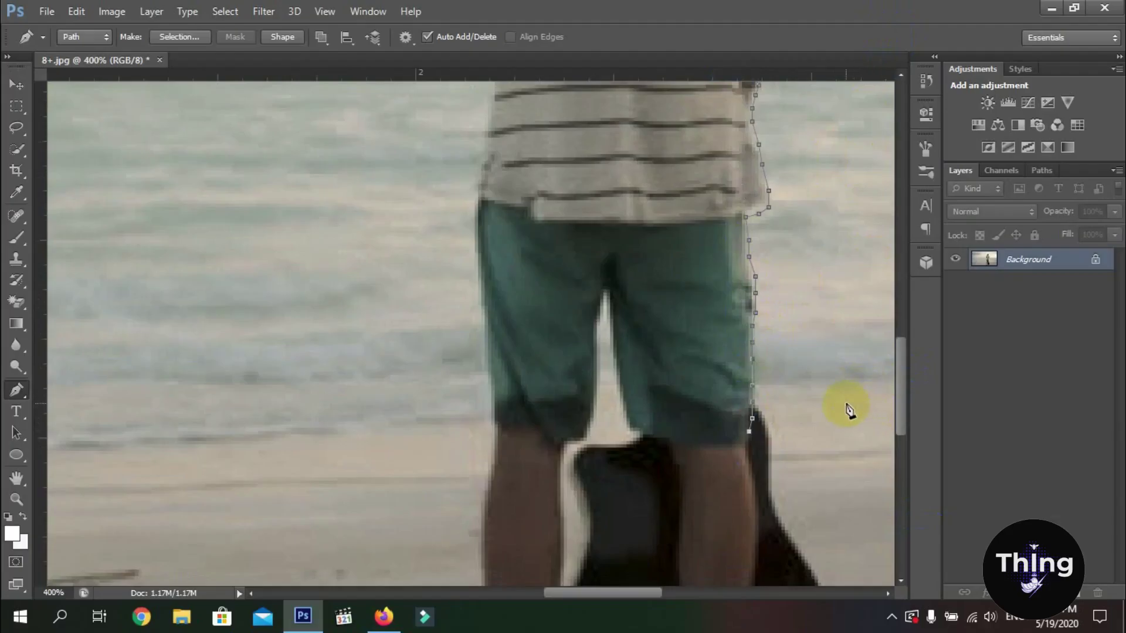
pyautogui.hotkey('ctrl', 'z')
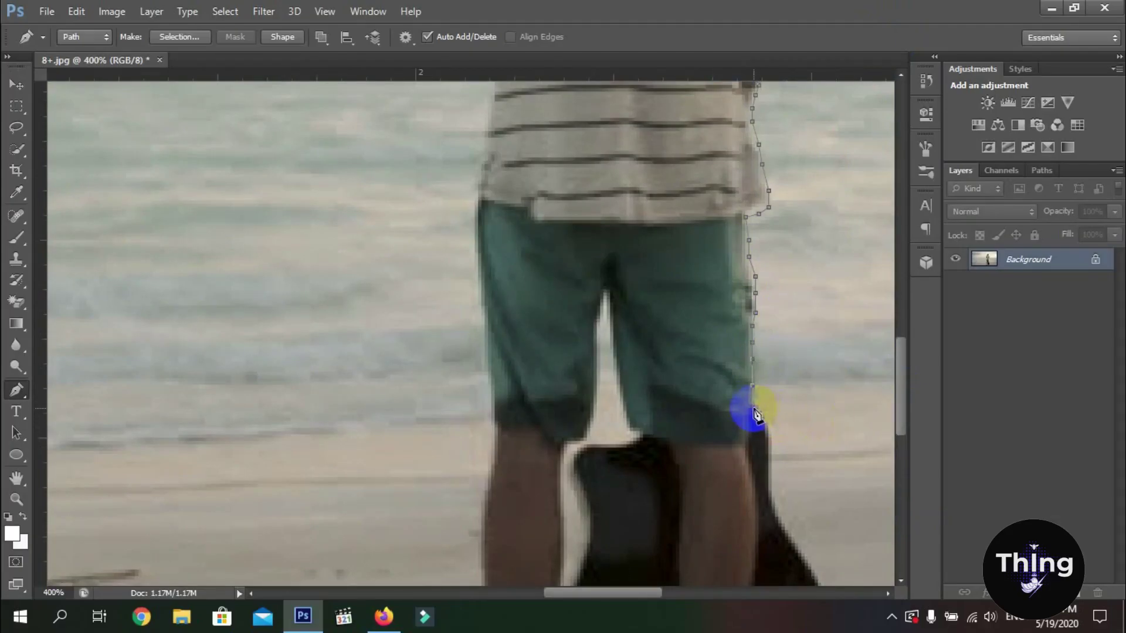
# Step: Trace the upper right edge of the black guitar case, from the shorts down to its lower bulge
pyautogui.click(772, 449)
pyautogui.moveTo(903, 412); pyautogui.dragTo(902, 434)
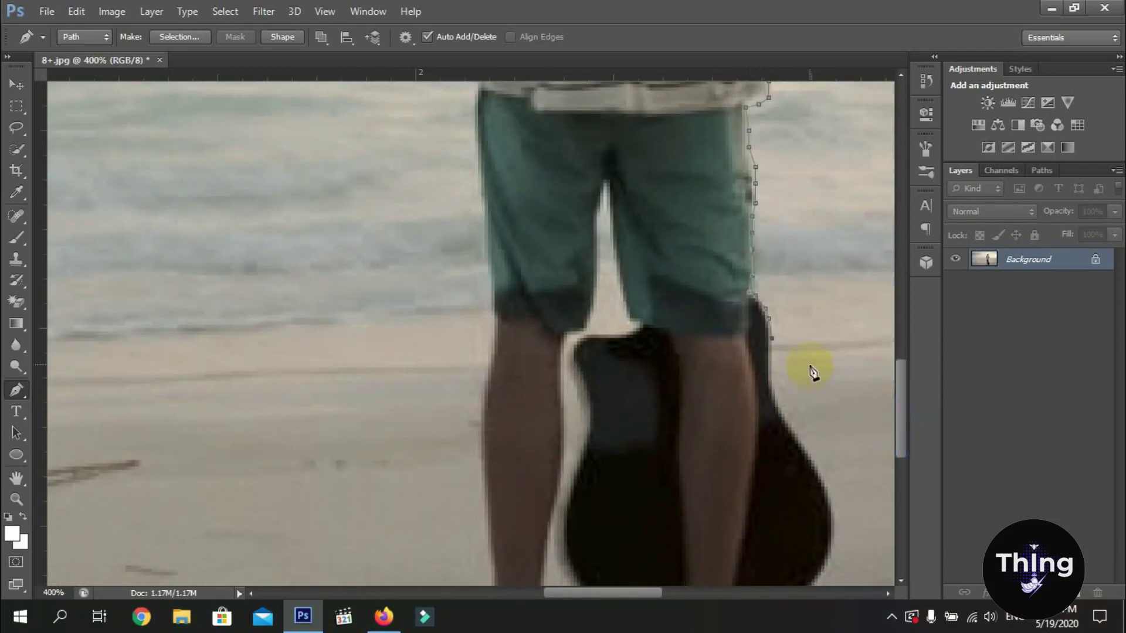
pyautogui.click(768, 382)
pyautogui.click(778, 395)
pyautogui.click(795, 434)
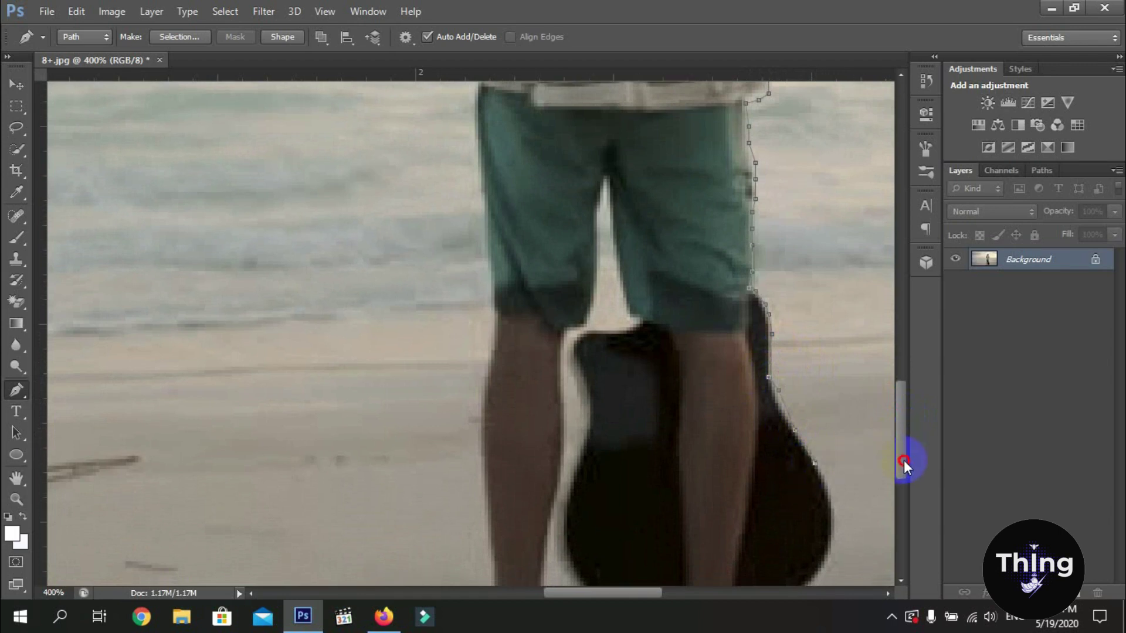
# Step: Trace the path around the lower right curve of the guitar case to its bottom edge
pyautogui.moveTo(903, 460); pyautogui.dragTo(903, 495)
pyautogui.click(831, 321)
pyautogui.click(834, 364)
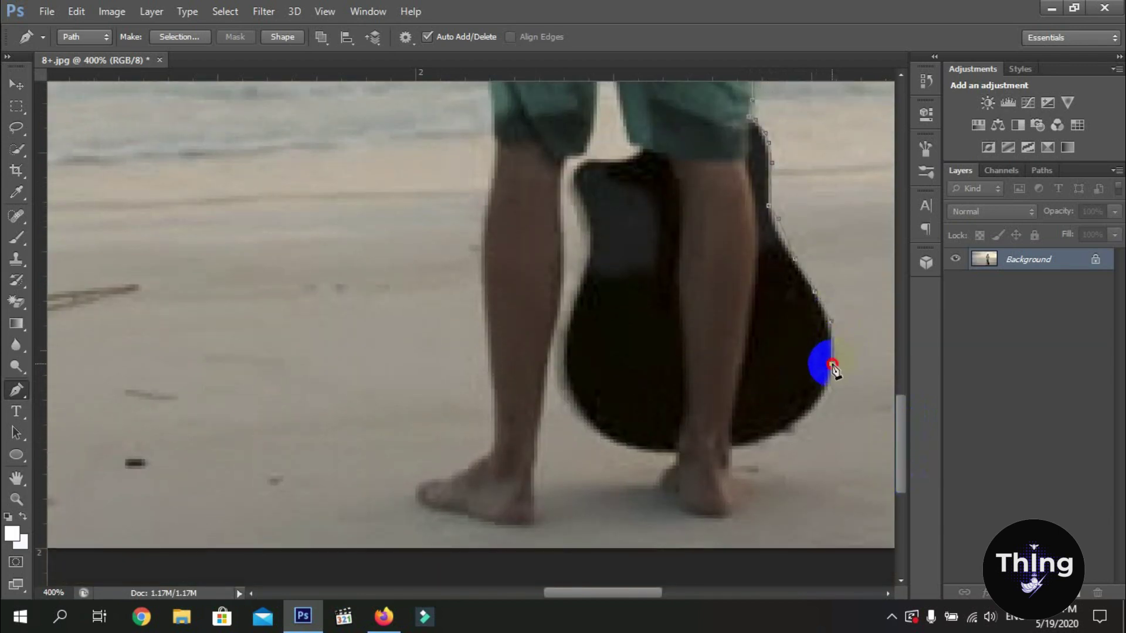
pyautogui.click(828, 389)
pyautogui.click(818, 404)
pyautogui.click(804, 419)
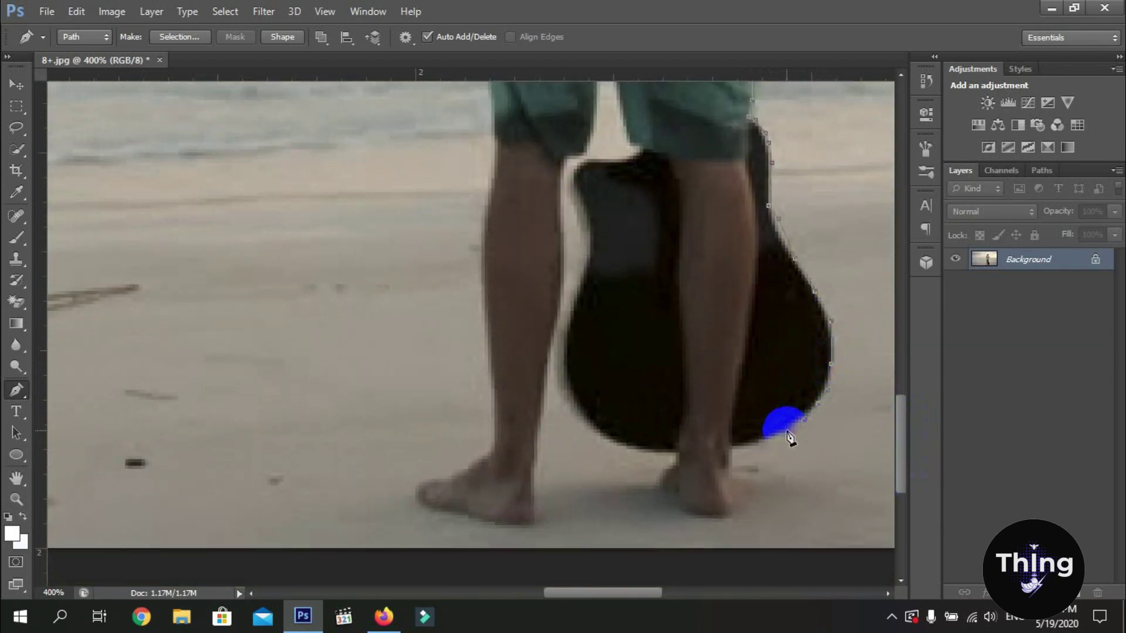
pyautogui.click(789, 430)
pyautogui.click(769, 440)
# Step: Trace the path around the man's right foot and back up to the bottom of the guitar case
pyautogui.click(734, 457)
pyautogui.click(735, 470)
pyautogui.click(733, 483)
pyautogui.click(733, 496)
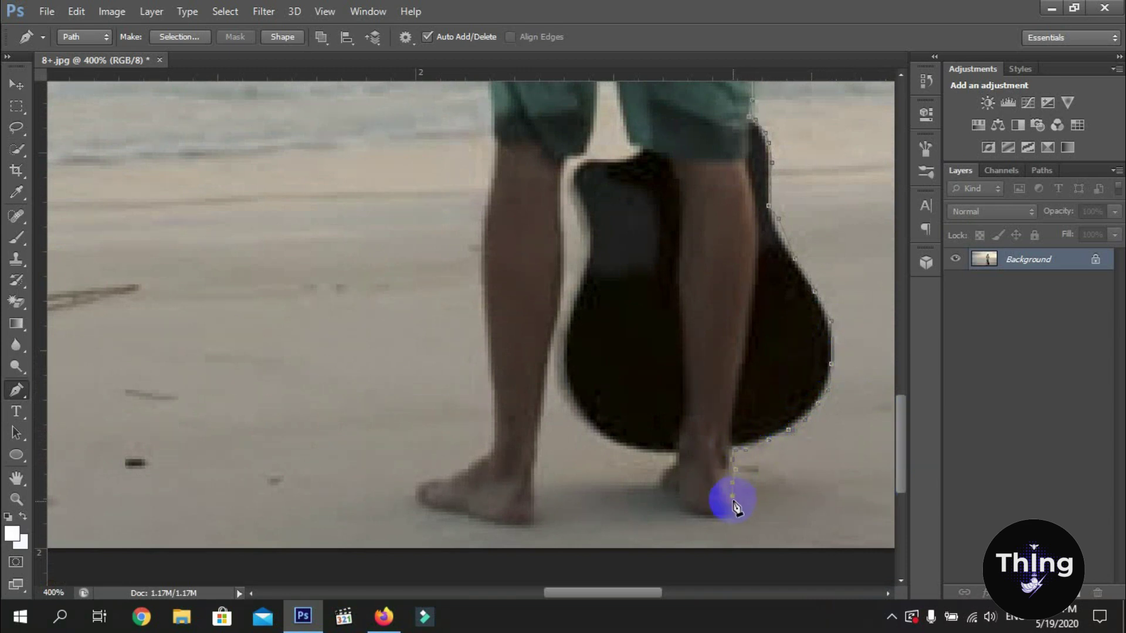
pyautogui.click(710, 519)
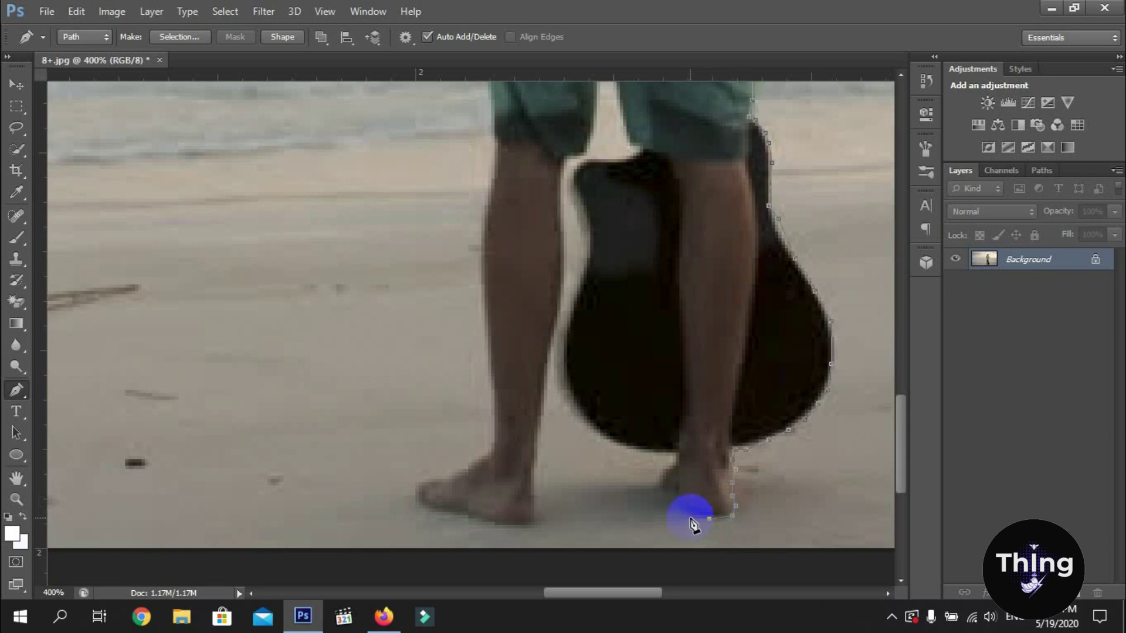
pyautogui.click(687, 515)
pyautogui.click(673, 508)
pyautogui.click(673, 492)
pyautogui.click(663, 490)
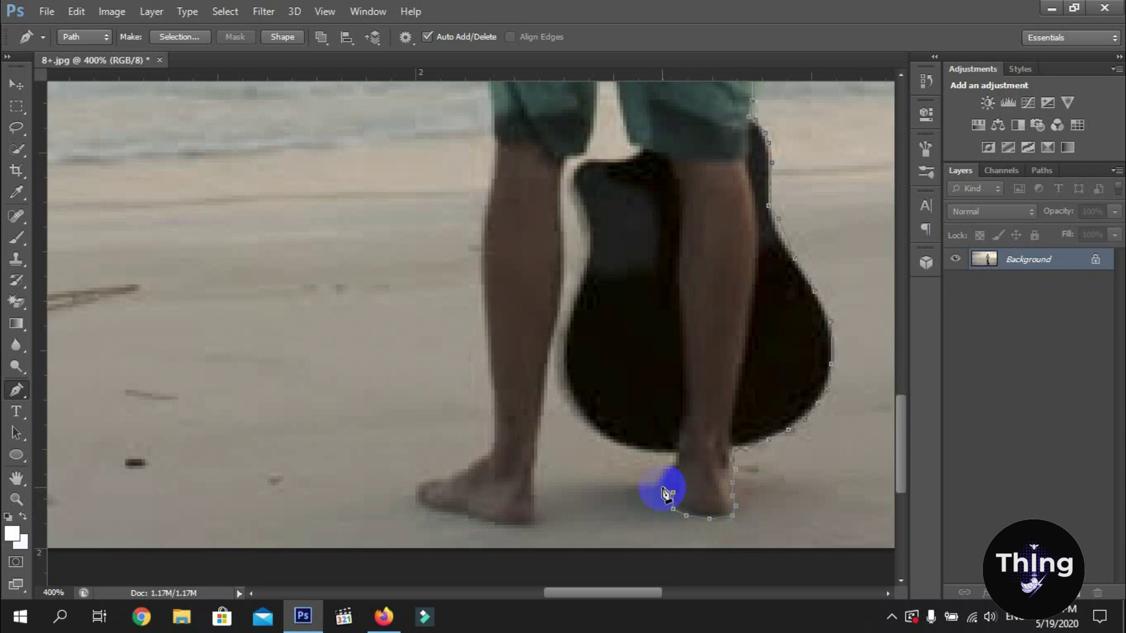
pyautogui.click(672, 461)
# Step: Trace the bottom and left side of the guitar case up to its upper corner
pyautogui.click(644, 456)
pyautogui.click(610, 442)
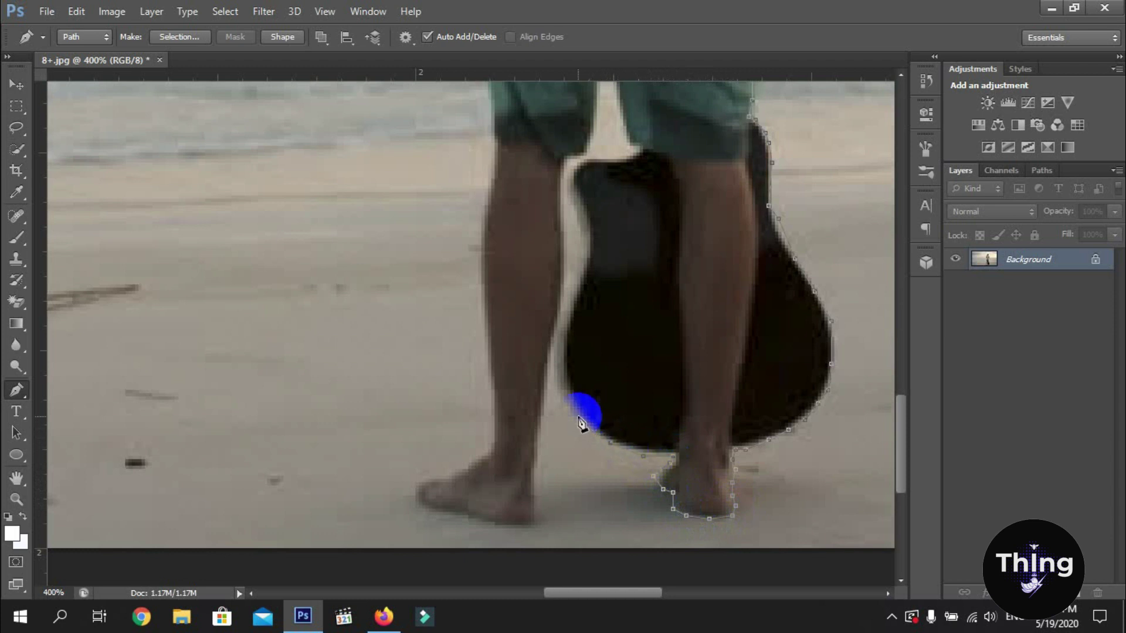
pyautogui.click(557, 396)
pyautogui.click(554, 340)
pyautogui.click(570, 285)
pyautogui.click(581, 228)
pyautogui.click(572, 200)
# Step: Trace the top edge of the guitar case across to the right leg of the shorts
pyautogui.moveTo(899, 441); pyautogui.dragTo(906, 403)
pyautogui.moveTo(590, 368); pyautogui.dragTo(572, 367)
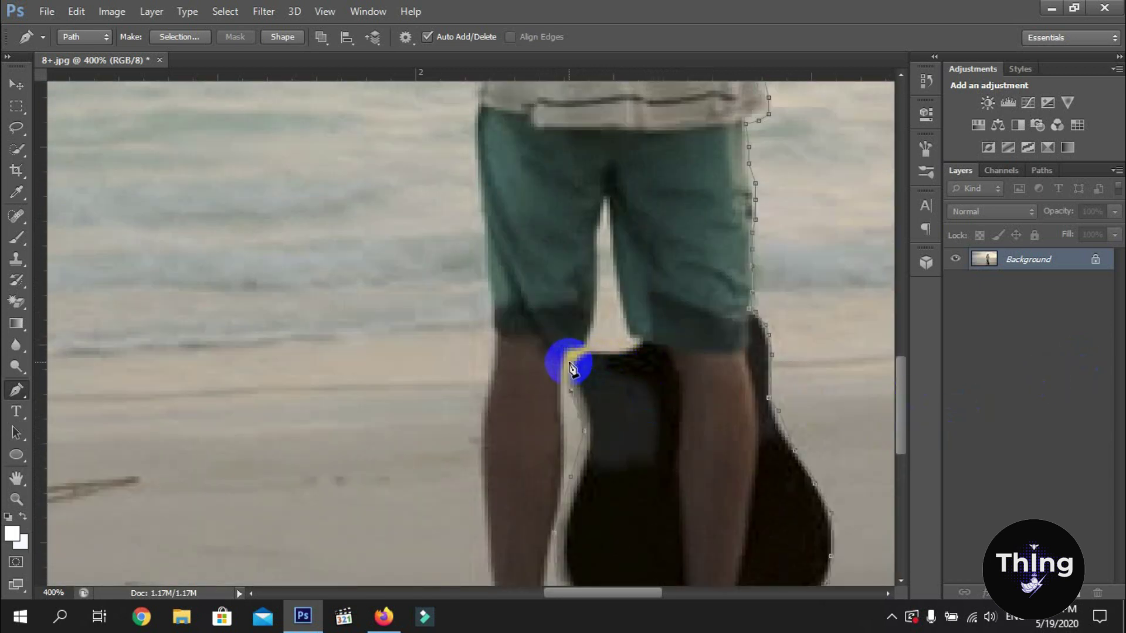
pyautogui.click(590, 348)
pyautogui.click(617, 348)
pyautogui.click(630, 345)
# Step: Trace the inner edge of the right shorts leg up to the top of the gap
pyautogui.click(625, 331)
pyautogui.click(620, 312)
pyautogui.click(613, 279)
pyautogui.click(610, 240)
pyautogui.click(607, 205)
# Step: Trace the inner edge of the left shorts leg down to the inner side of the knee
pyautogui.click(601, 242)
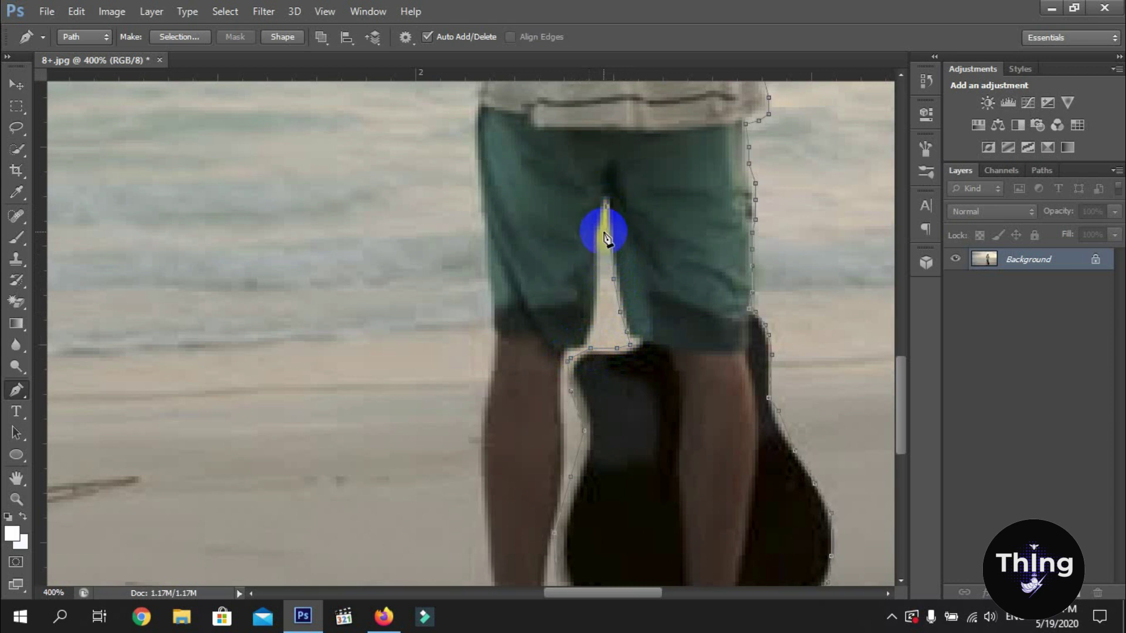
pyautogui.click(601, 289)
pyautogui.click(594, 332)
pyautogui.click(584, 342)
pyautogui.click(574, 352)
pyautogui.click(564, 355)
pyautogui.click(564, 384)
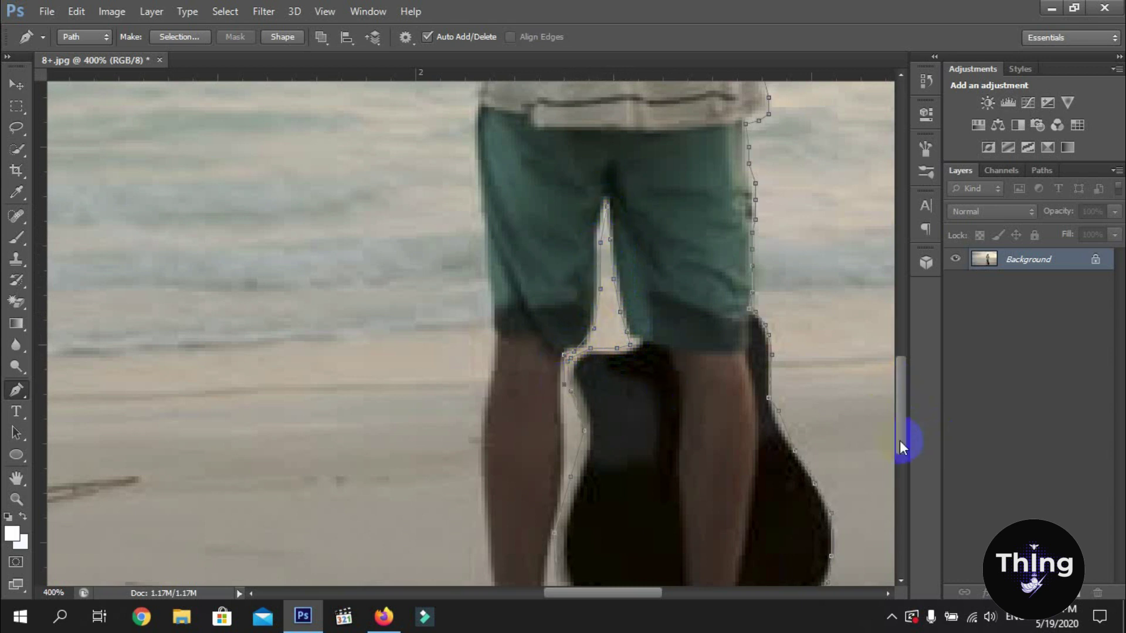
# Step: Trace the inner edge of the left leg down to the heel, undoing one misplaced anchor
pyautogui.moveTo(899, 441); pyautogui.dragTo(899, 460)
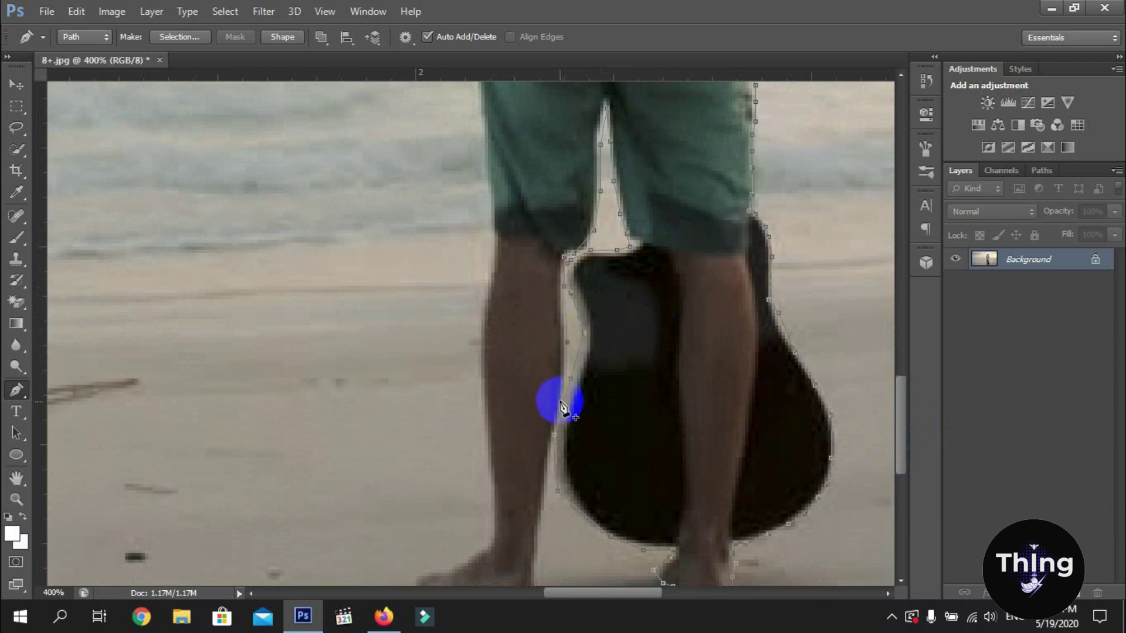
pyautogui.hotkey('ctrl', 'z')
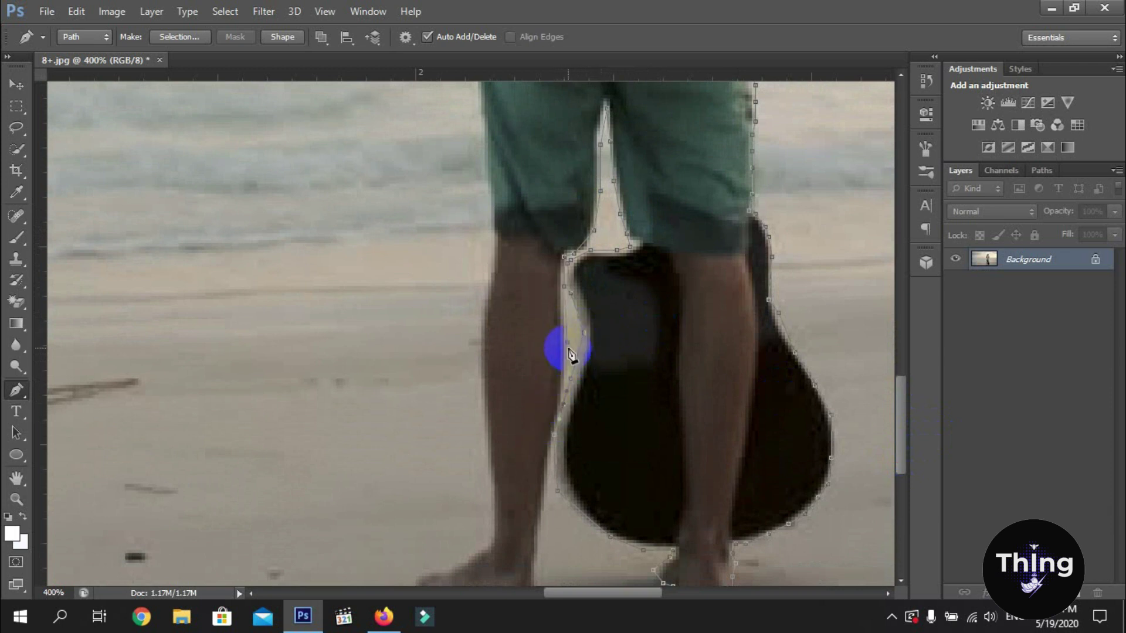
pyautogui.click(548, 452)
pyautogui.moveTo(901, 440); pyautogui.dragTo(900, 463)
pyautogui.click(544, 408)
pyautogui.click(541, 444)
pyautogui.click(535, 494)
# Step: Trace the path around the left foot, along the sole and toes and back up to the ankle
pyautogui.moveTo(528, 518); pyautogui.dragTo(492, 517)
pyautogui.click(422, 496)
pyautogui.click(416, 474)
pyautogui.click(429, 467)
pyautogui.click(449, 461)
pyautogui.click(474, 455)
pyautogui.click(491, 432)
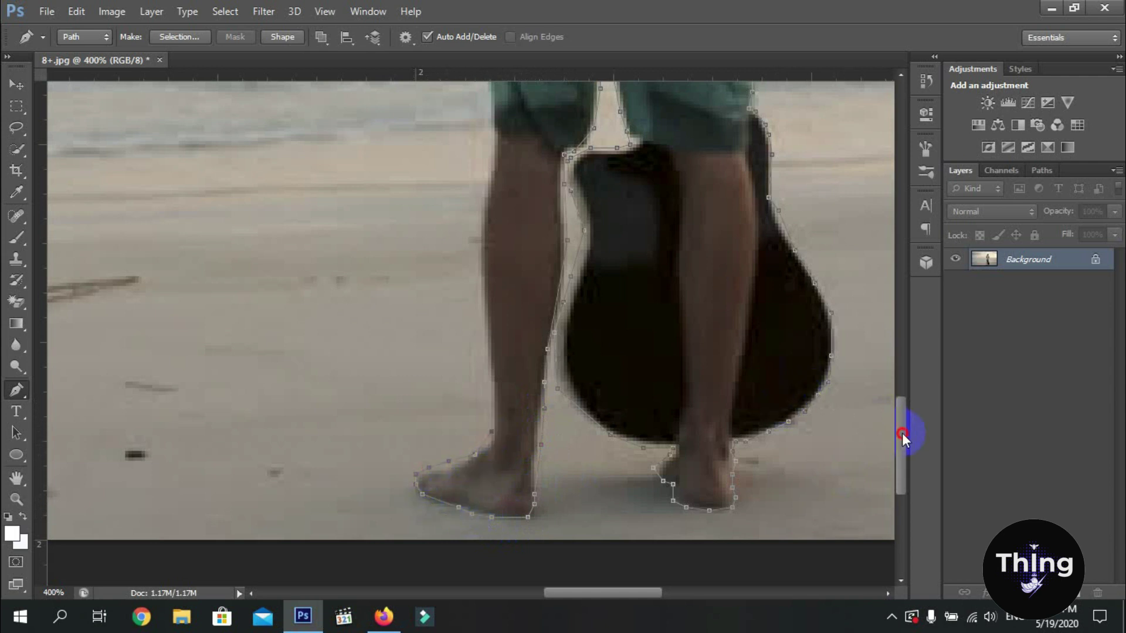
# Step: Trace the outer edge of the left lower leg from the ankle up to the shorts
pyautogui.moveTo(903, 433); pyautogui.dragTo(914, 397)
pyautogui.click(479, 452)
pyautogui.click(479, 422)
pyautogui.click(482, 372)
pyautogui.click(482, 350)
pyautogui.click(485, 312)
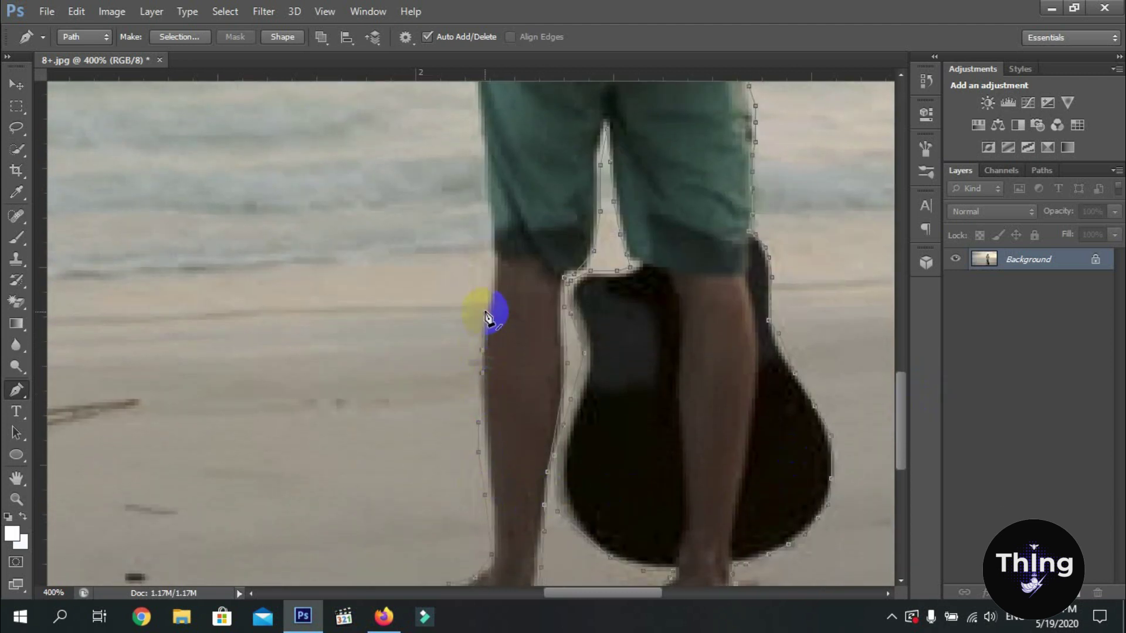
pyautogui.click(492, 268)
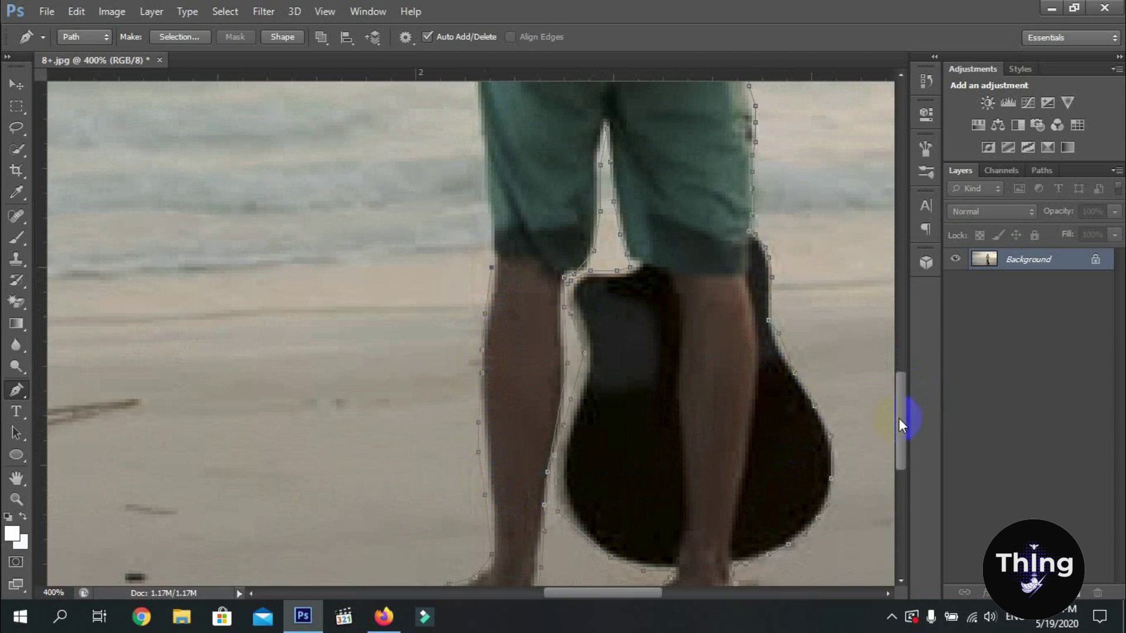
# Step: Trace the outer left edge of the shorts up to the shirt hem
pyautogui.moveTo(899, 419); pyautogui.dragTo(900, 375)
pyautogui.click(479, 358)
pyautogui.click(478, 309)
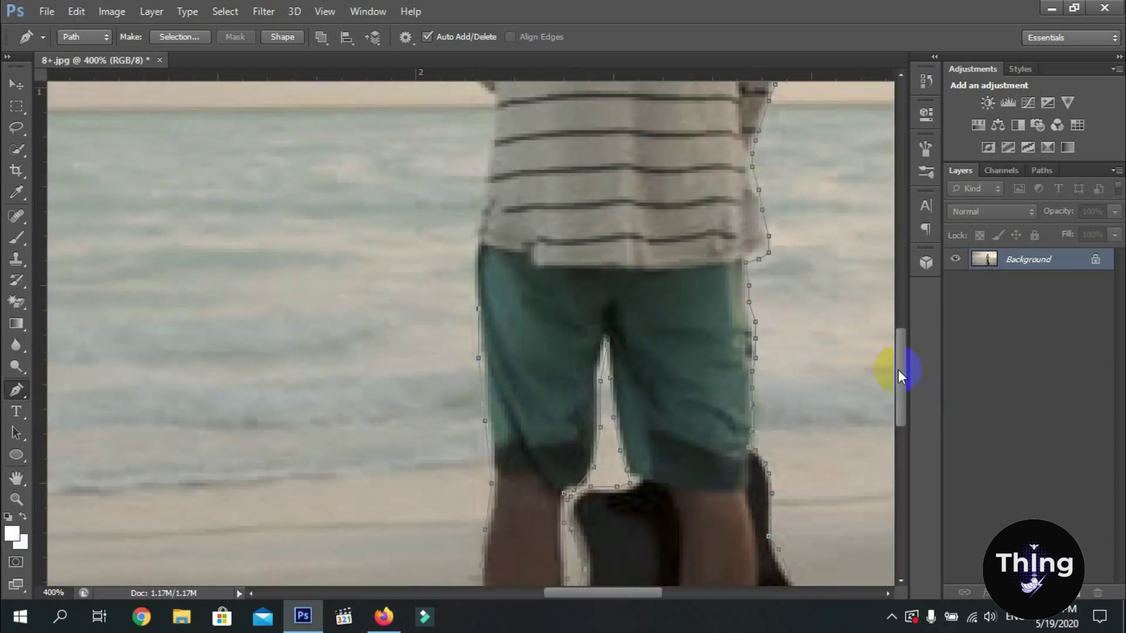
pyautogui.moveTo(898, 375); pyautogui.dragTo(900, 331)
pyautogui.click(472, 469)
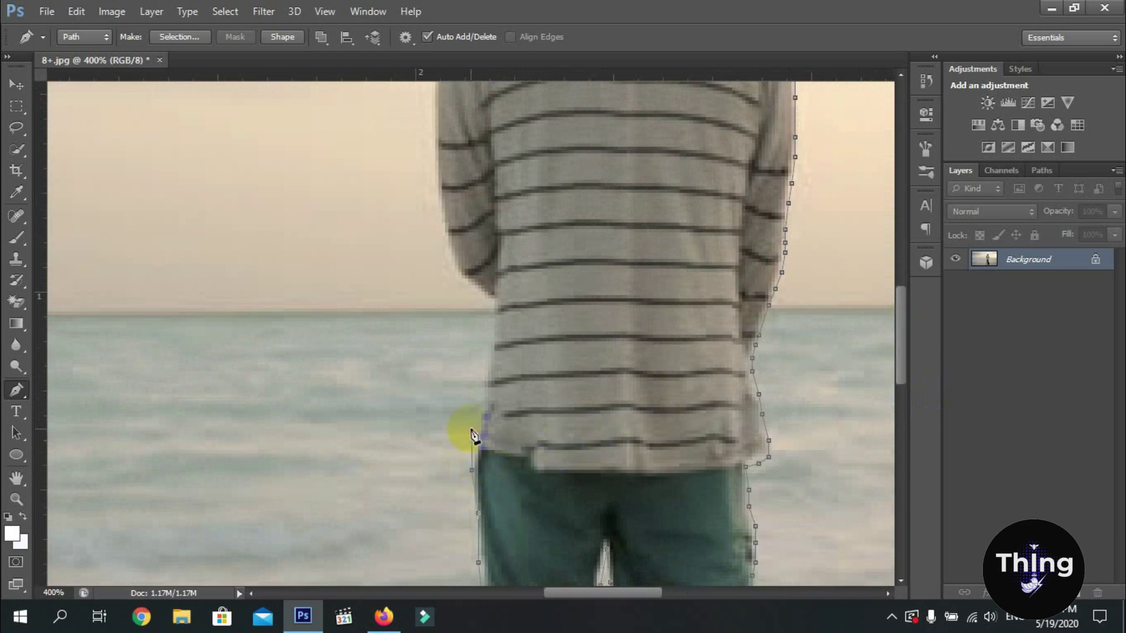
# Step: Trace the left side of the shirt from the hem up to the bent elbow
pyautogui.click(481, 404)
pyautogui.click(481, 371)
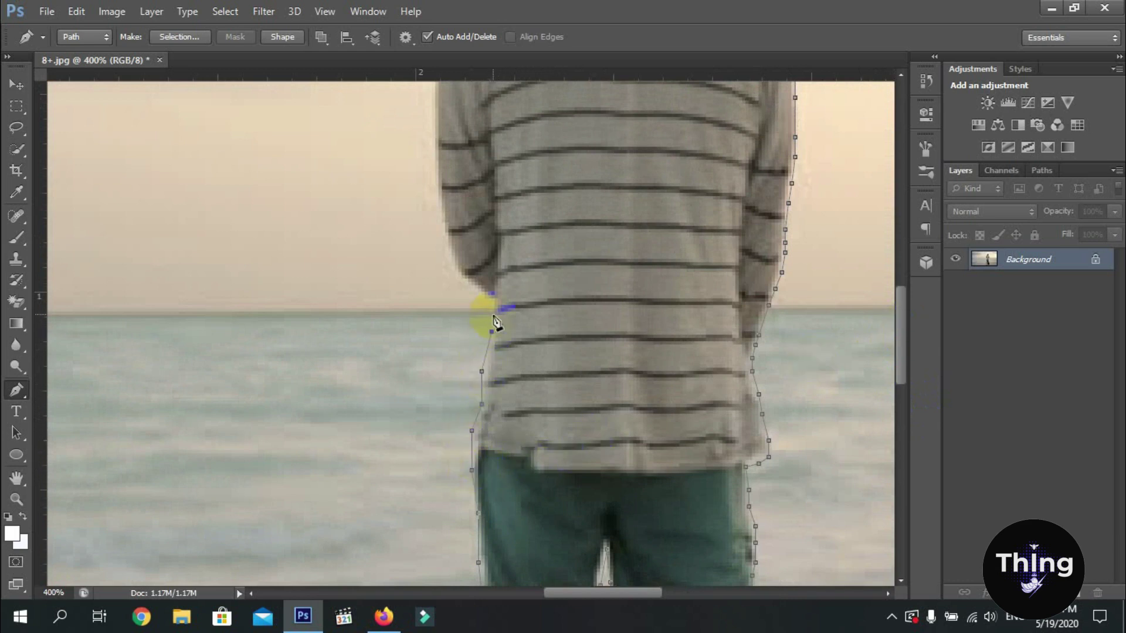
pyautogui.click(475, 292)
pyautogui.click(455, 263)
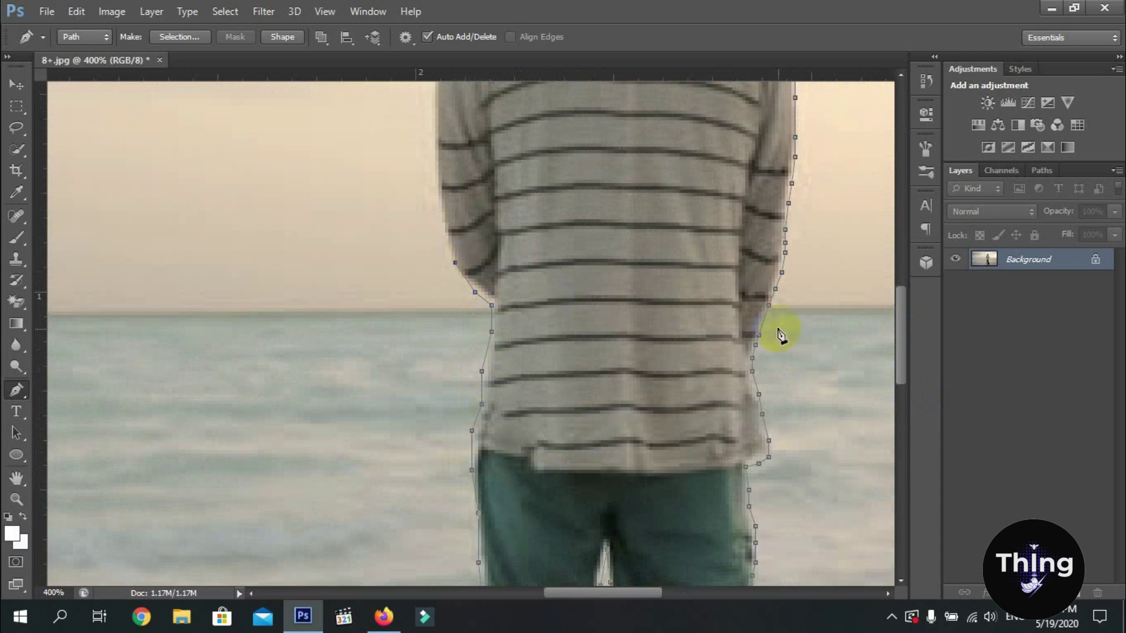
# Step: Trace the outer edge of the left sleeve from the elbow up to the shoulder
pyautogui.moveTo(893, 349); pyautogui.dragTo(899, 308)
pyautogui.click(438, 376)
pyautogui.click(432, 331)
pyautogui.click(432, 274)
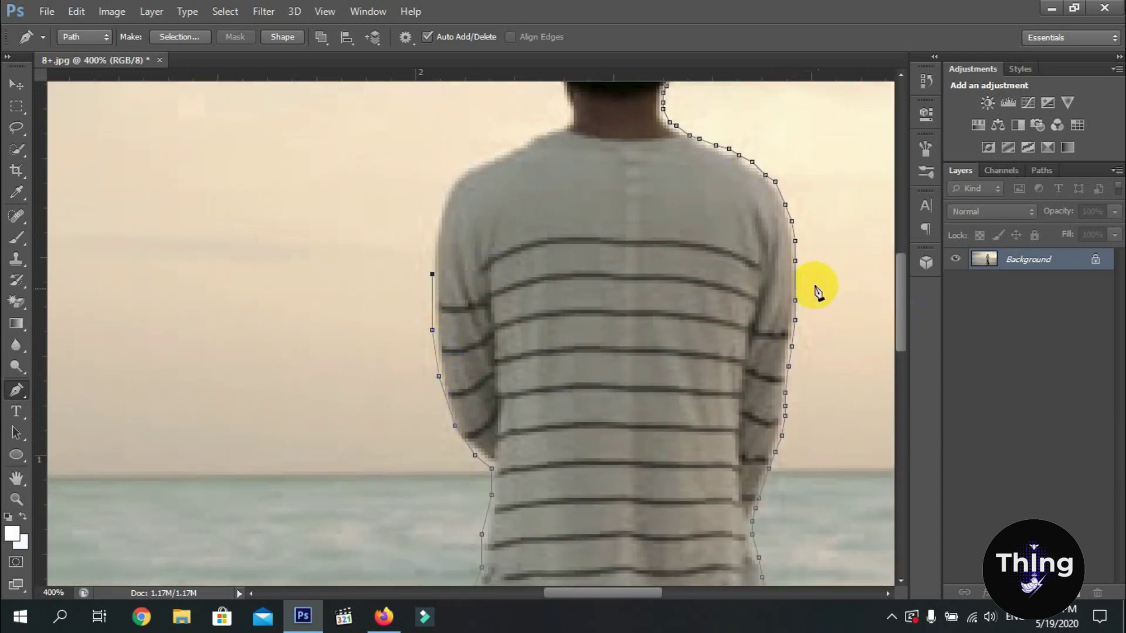
pyautogui.moveTo(901, 325); pyautogui.dragTo(900, 289)
pyautogui.click(438, 355)
pyautogui.click(449, 328)
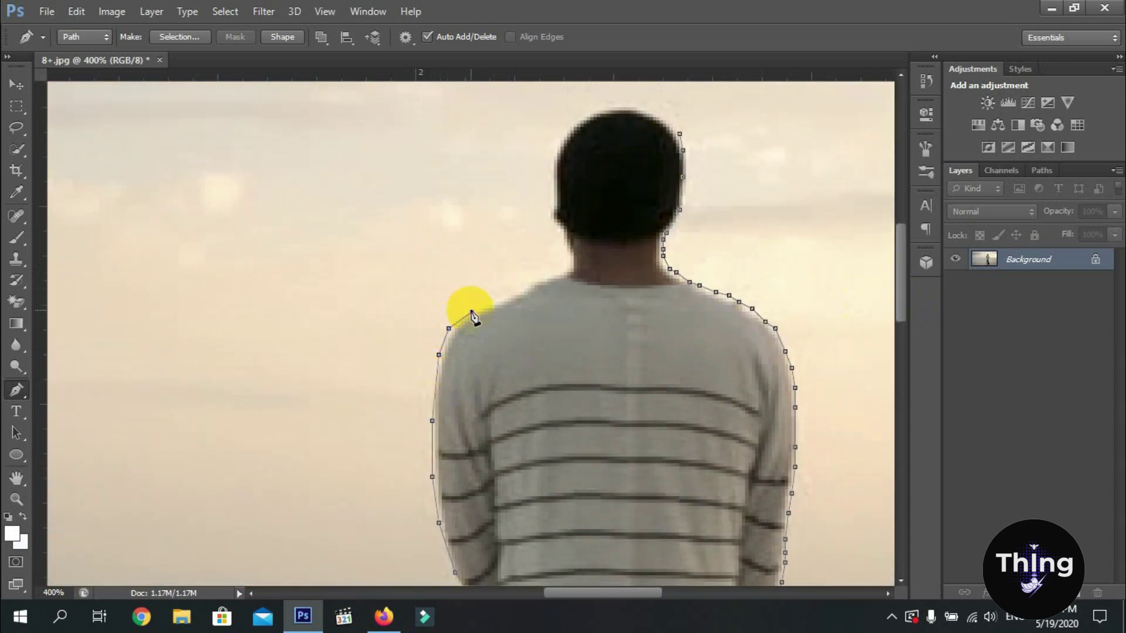
# Step: Trace the top of the left shoulder toward the base of the neck
pyautogui.click(471, 312)
pyautogui.click(497, 298)
pyautogui.click(525, 286)
pyautogui.click(545, 278)
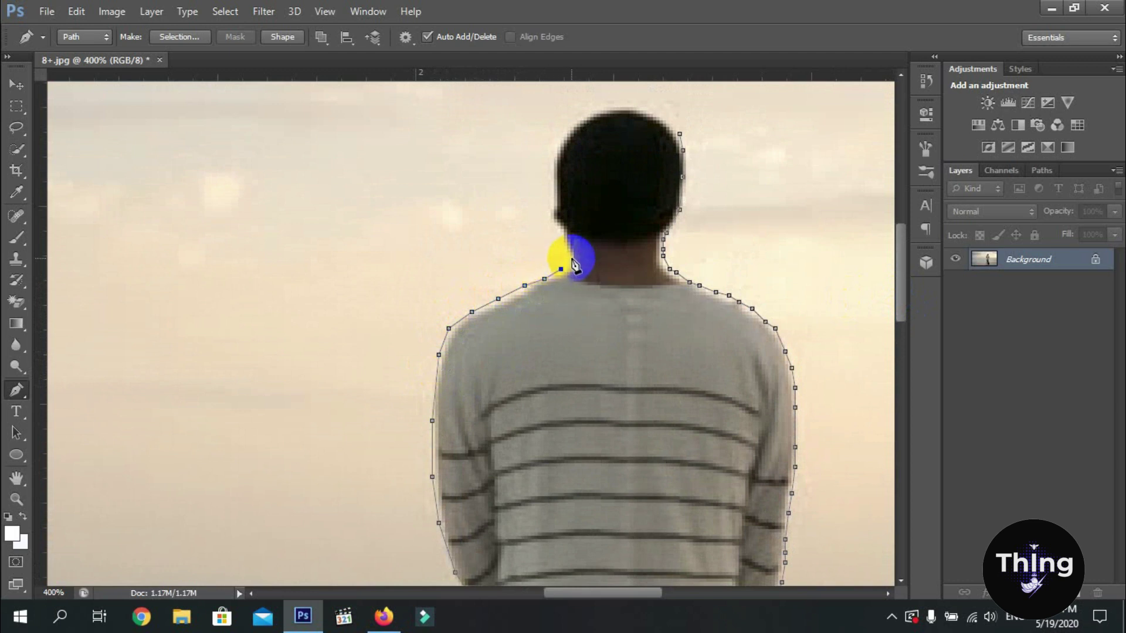
# Step: Trace the left side of the neck up to the lower edge of the hat
pyautogui.click(570, 259)
pyautogui.click(564, 242)
pyautogui.click(554, 226)
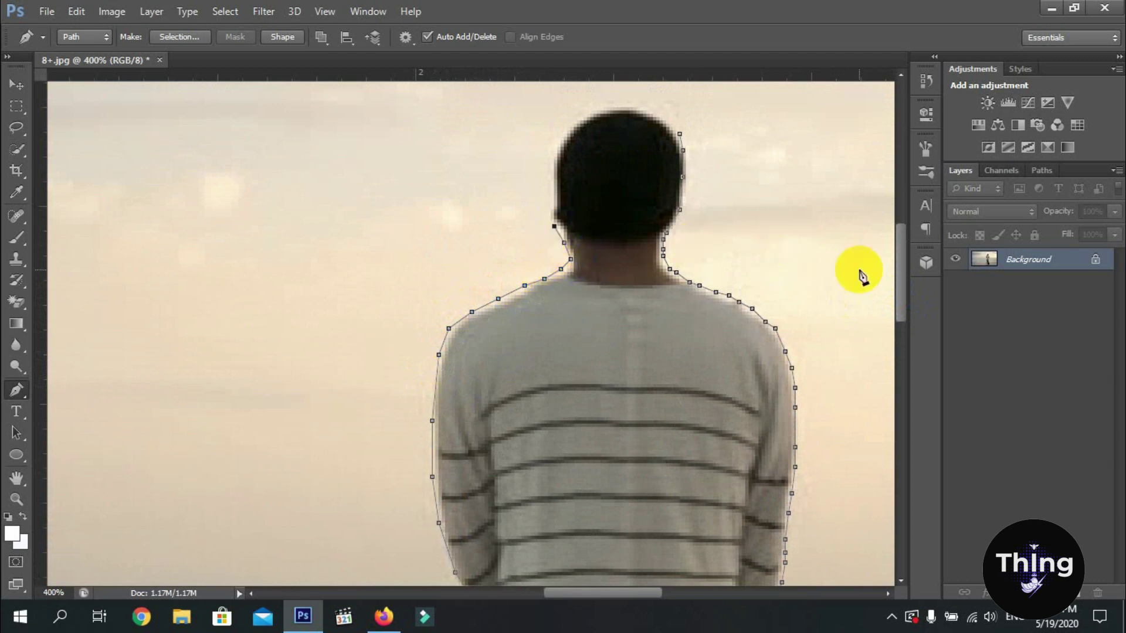
# Step: Trace the left side of the hat upward from its lower edge with the Pen tool
pyautogui.moveTo(896, 282); pyautogui.dragTo(892, 259)
pyautogui.click(548, 312)
pyautogui.click(547, 299)
pyautogui.click(550, 283)
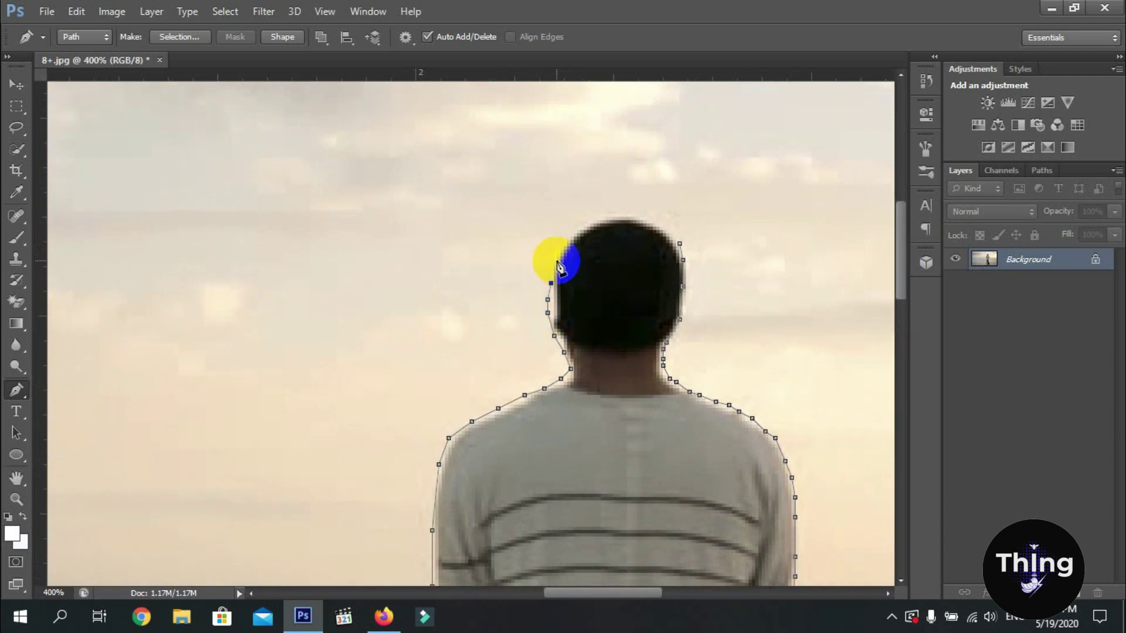
# Step: Trace around the upper left and crown of the hat, then close the path at its starting point on the right side
pyautogui.click(558, 256)
pyautogui.click(567, 240)
pyautogui.click(577, 230)
pyautogui.click(587, 224)
pyautogui.click(613, 217)
pyautogui.click(646, 221)
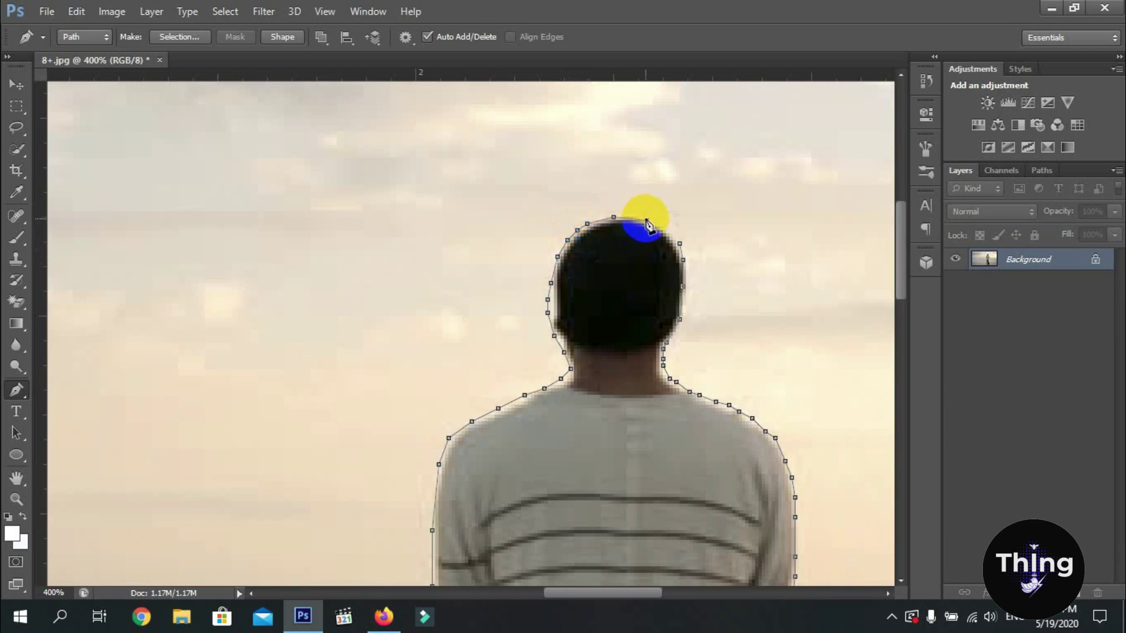
pyautogui.click(669, 238)
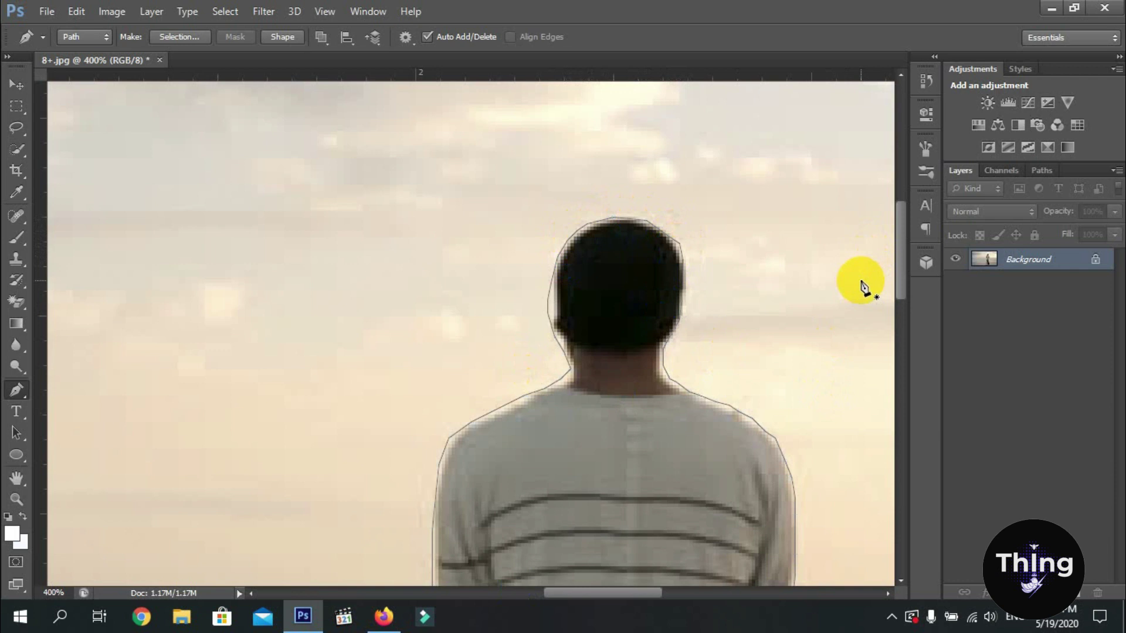
# Step: Convert the closed path around the man and guitar case into a selection
pyautogui.hotkey('ctrl', '-')
pyautogui.hotkey('ctrl', '-')
pyautogui.hotkey('ctrl', '-')
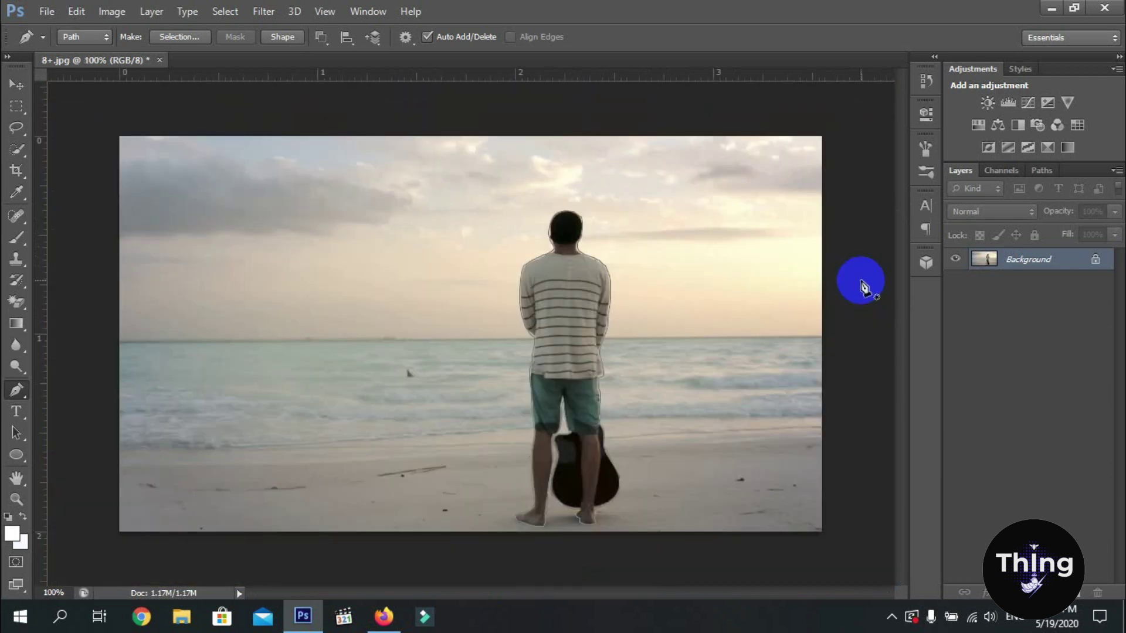
pyautogui.rightClick(550, 360)
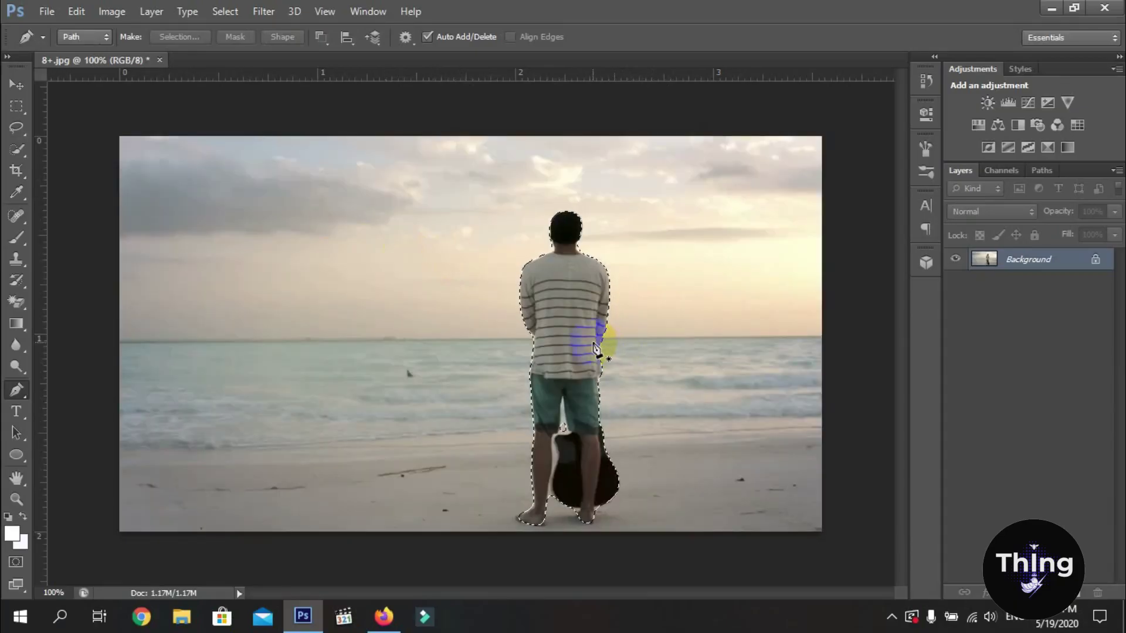
pyautogui.rightClick(603, 340)
pyautogui.click(634, 301)
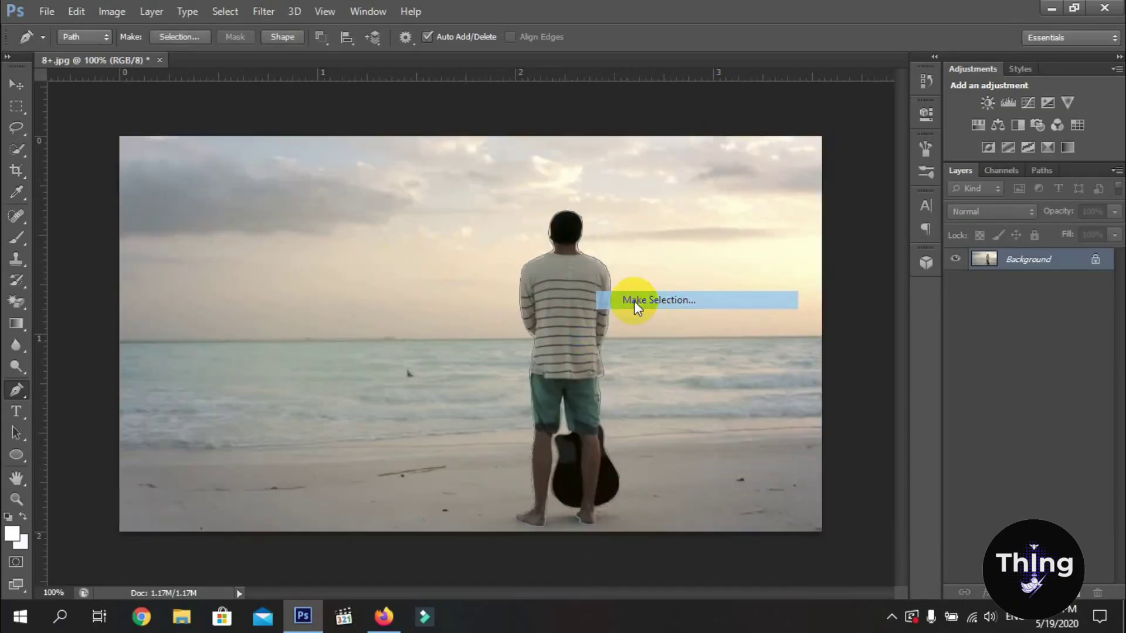
pyautogui.press('Return')
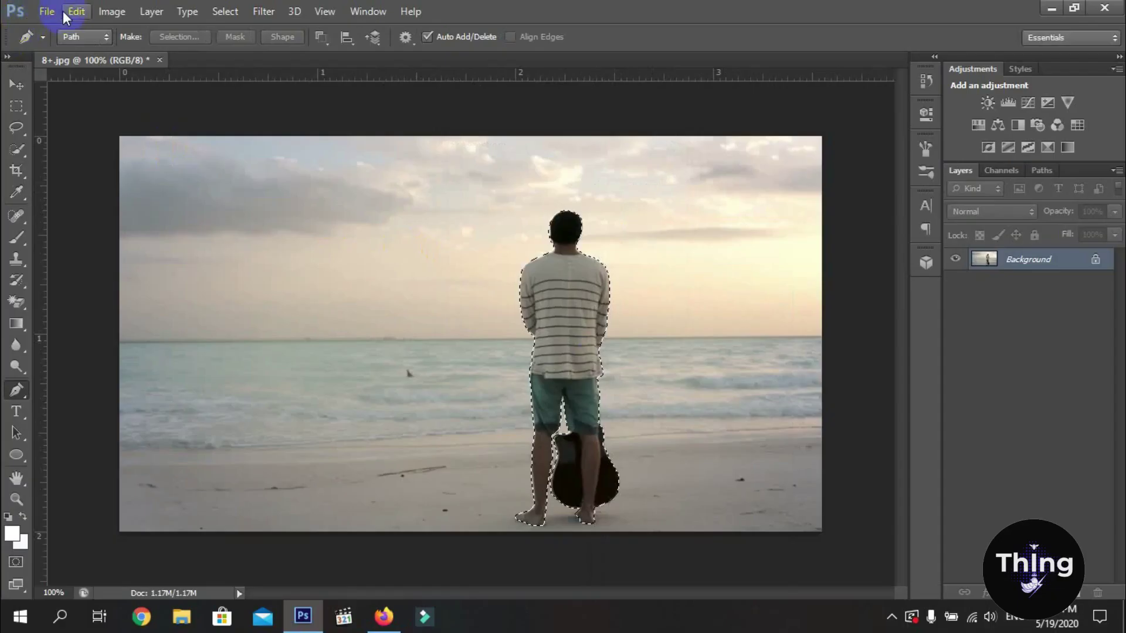
# Step: Fill the selected man and guitar case using Content-Aware contents
pyautogui.click(76, 11)
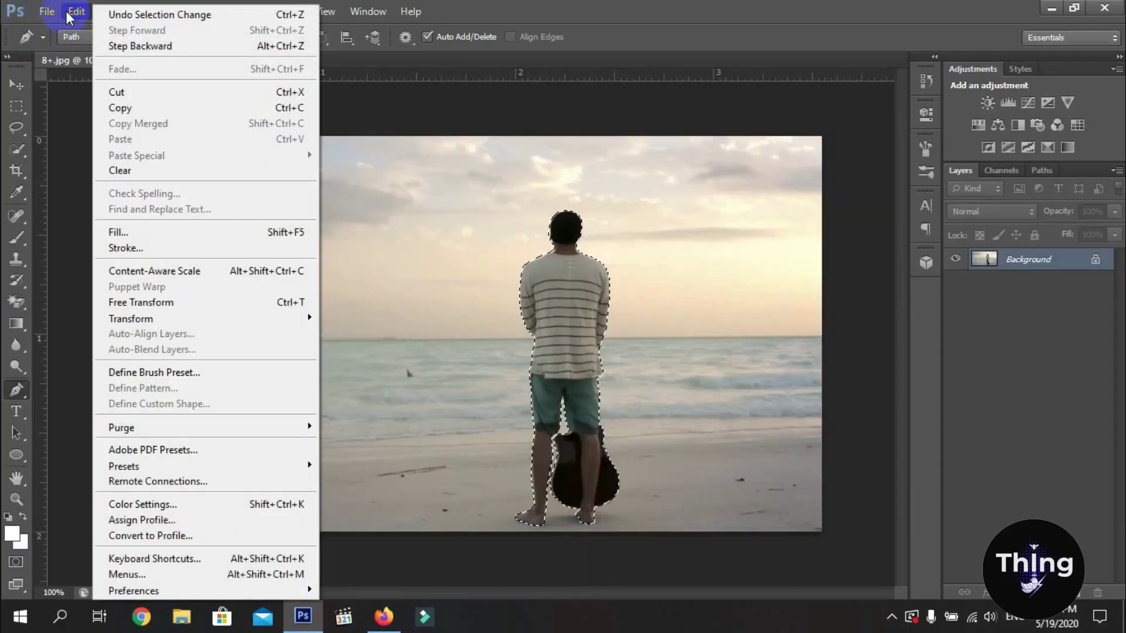
pyautogui.click(156, 232)
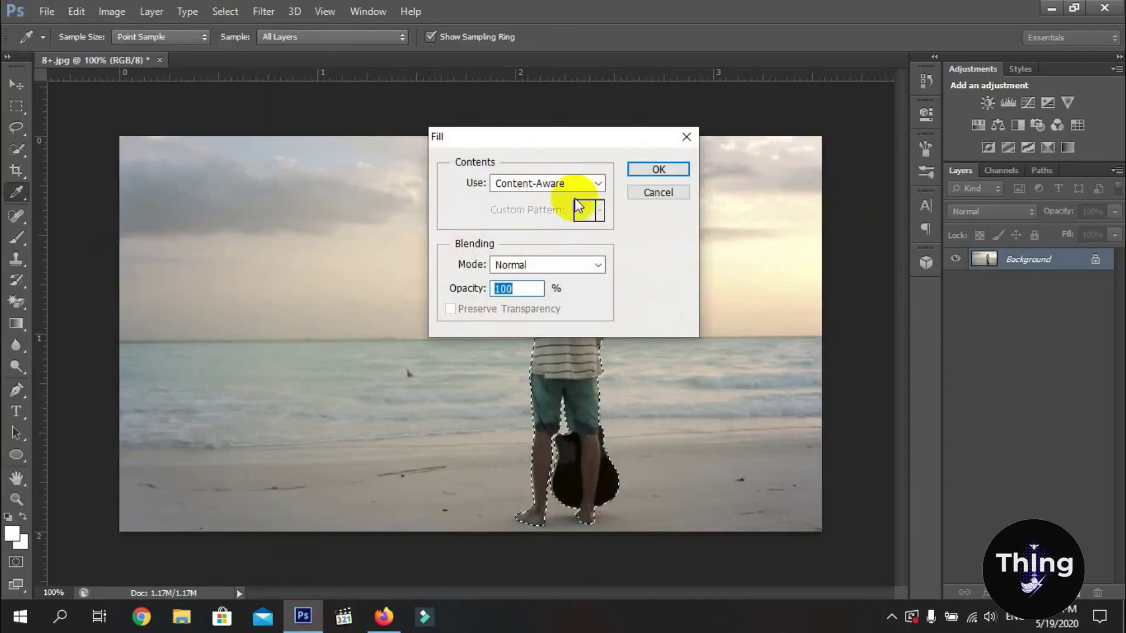
pyautogui.click(598, 184)
pyautogui.click(533, 252)
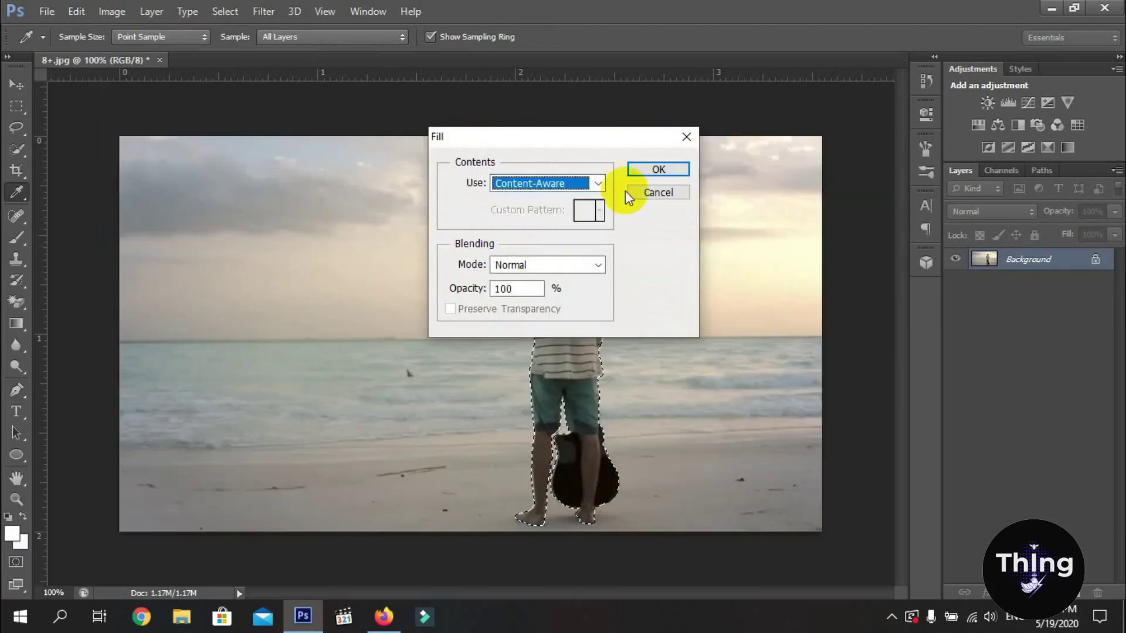
pyautogui.click(659, 169)
pyautogui.press('p')
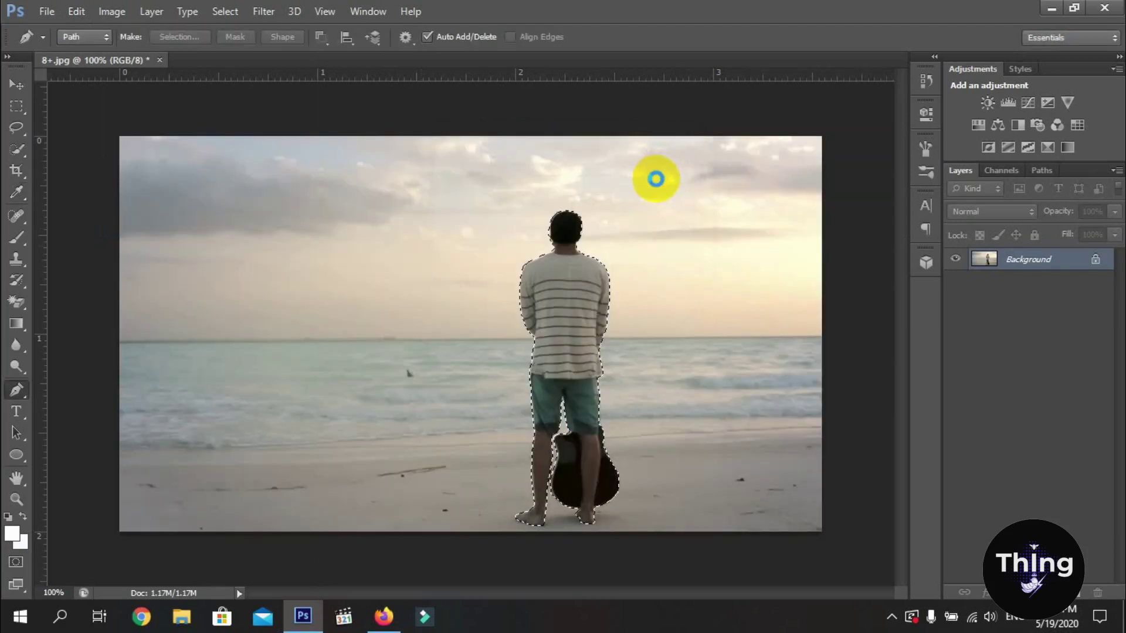